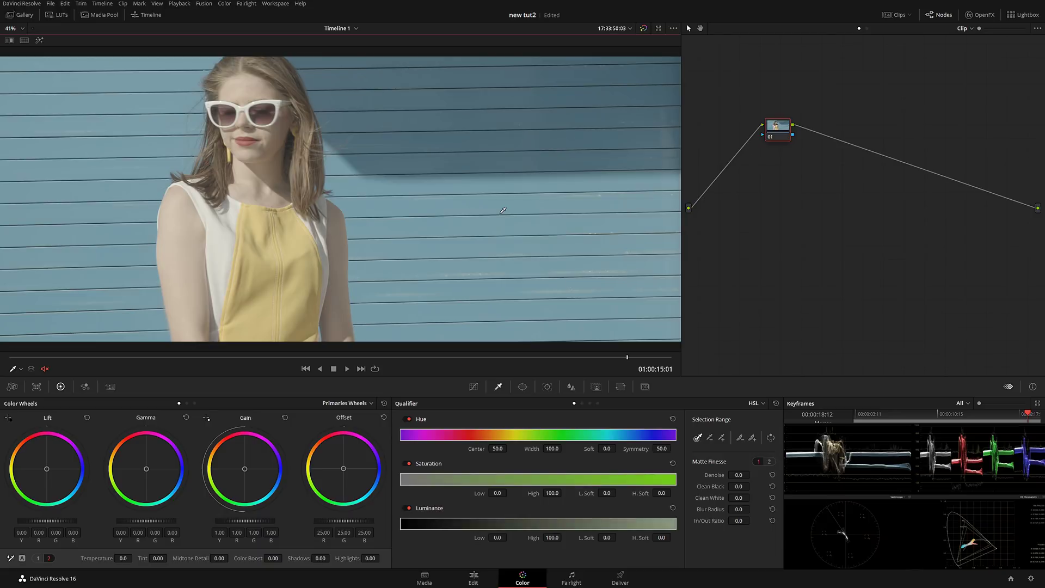
- Return the playhead to 01:00:01:04 and move node 01 down-left in the node graph
{"action": "left_click", "coordinate": [91, 356]}
{"action": "left_click_drag", "start_coordinate": [91, 356], "coordinate": [56, 357]}
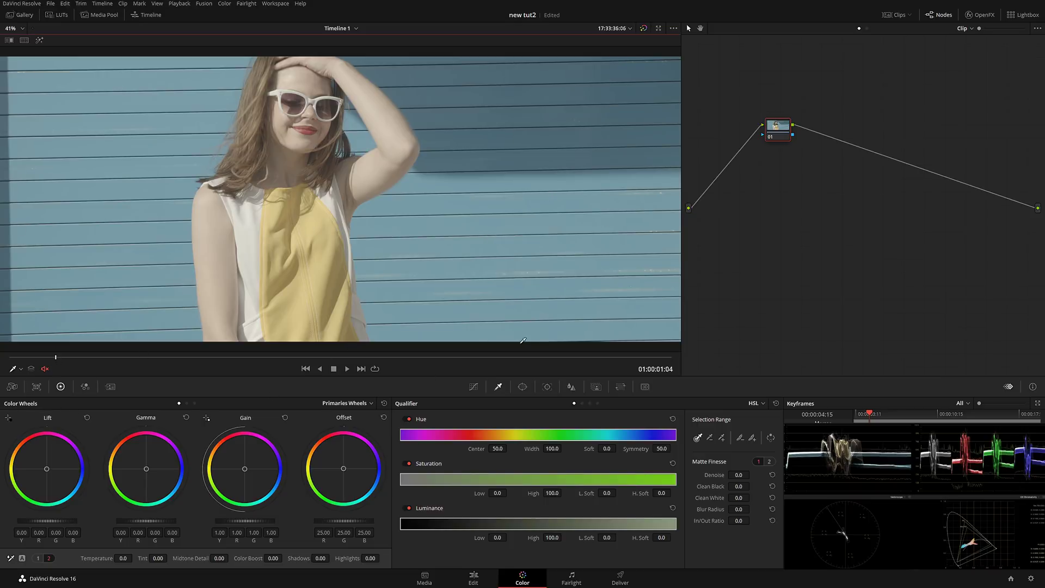
{"action": "left_click_drag", "start_coordinate": [780, 128], "coordinate": [734, 187]}
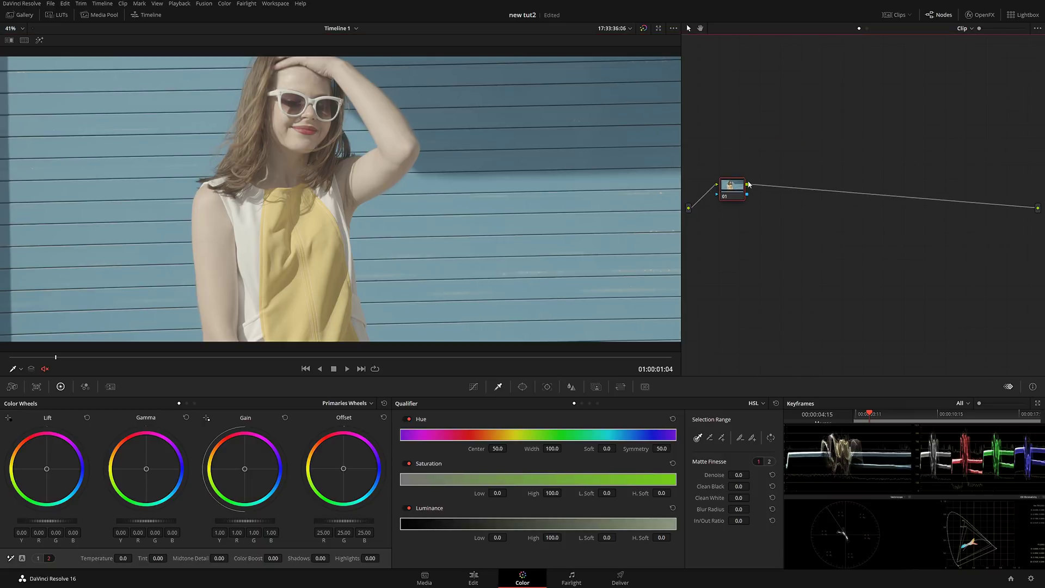
- Add serial node 02 and label it rec709
{"action": "key", "text": "alt+s"}
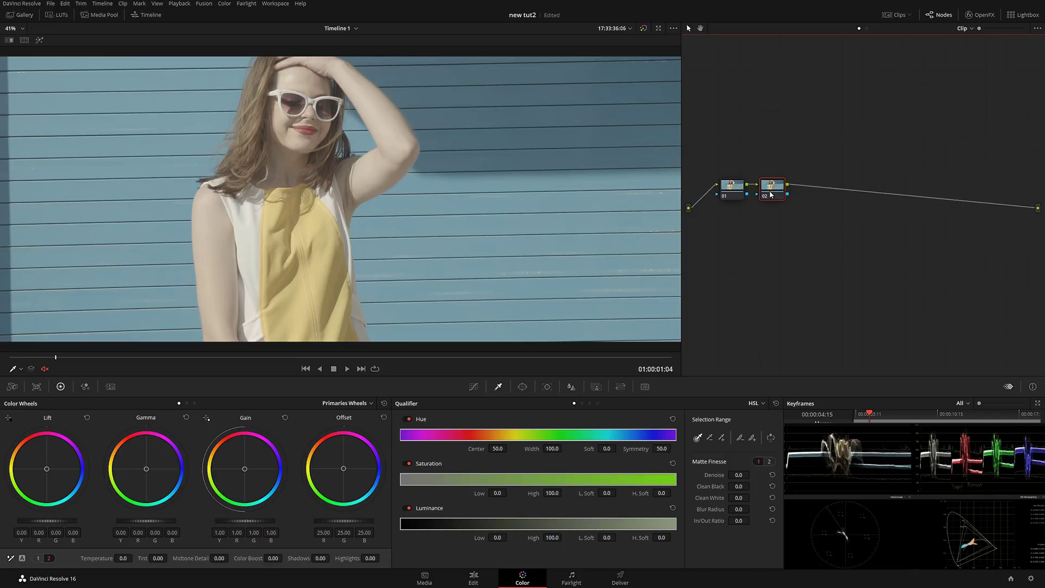
{"action": "right_click", "coordinate": [770, 194]}
{"action": "left_click", "coordinate": [789, 210]}
{"action": "type", "text": "rec709"}
{"action": "key", "text": "Return"}
- On rec709, lower Offset and Lift, raise Saturation to about 83, then add node 03
{"action": "mouse_move", "coordinate": [343, 522]}
{"action": "left_mouse_down"}
{"action": "mouse_move", "coordinate": [319, 522]}
{"action": "mouse_move", "coordinate": [340, 523]}
{"action": "left_mouse_up"}
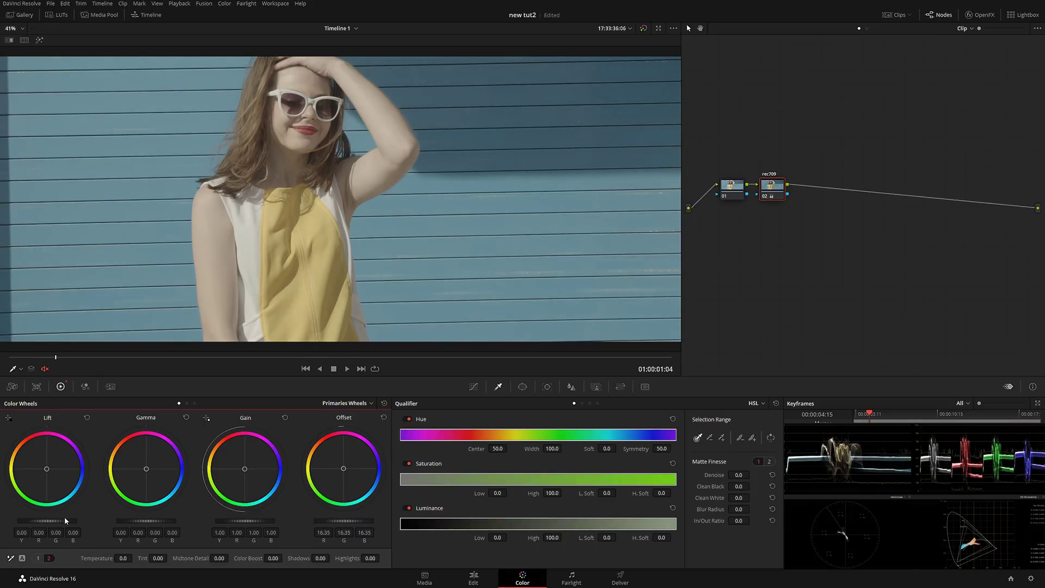
{"action": "left_click_drag", "start_coordinate": [47, 521], "coordinate": [44, 521]}
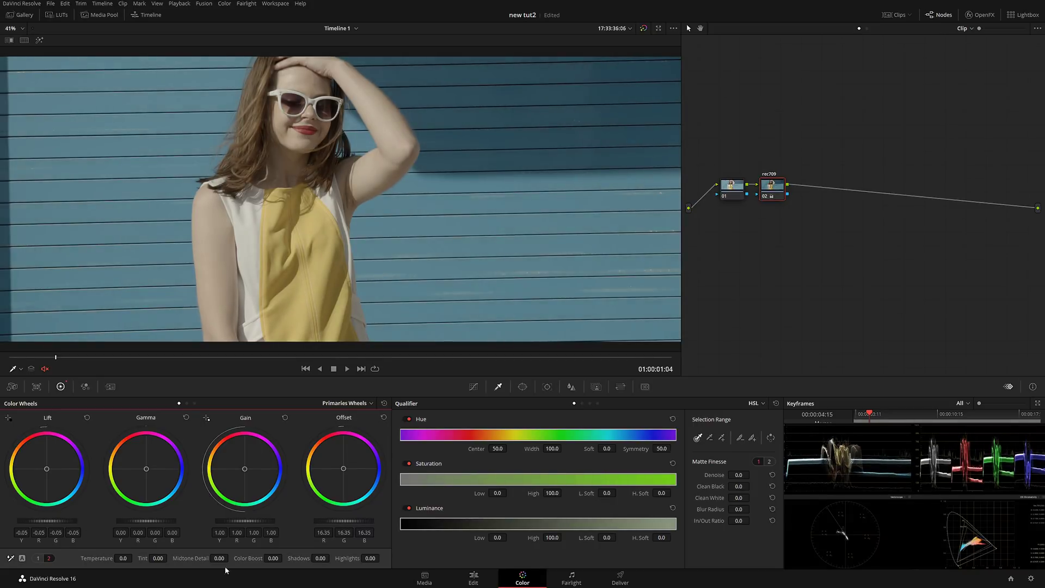
{"action": "left_click", "coordinate": [49, 558]}
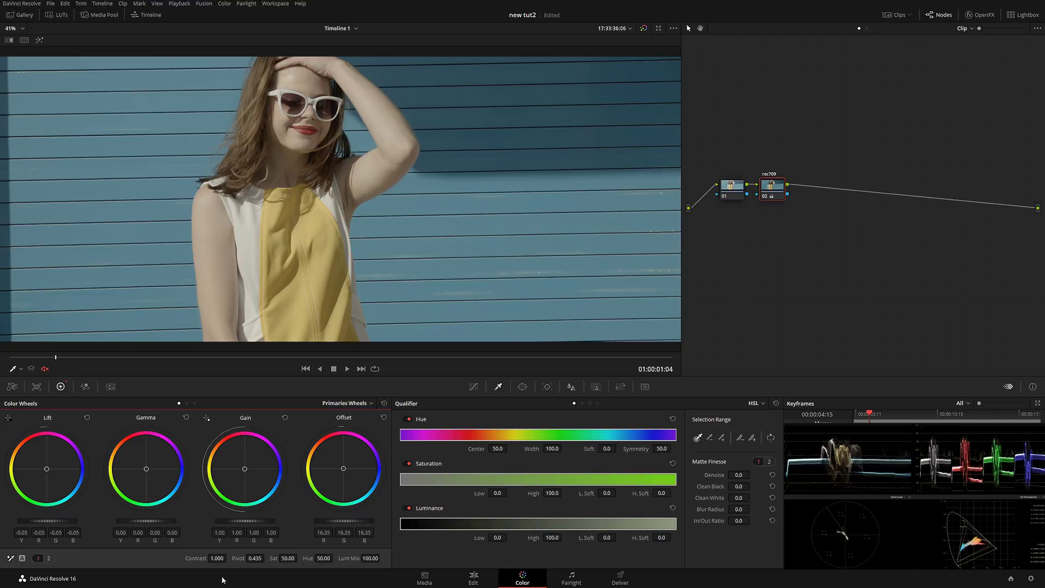
{"action": "mouse_move", "coordinate": [284, 558]}
{"action": "left_mouse_down"}
{"action": "mouse_move", "coordinate": [300, 558]}
{"action": "mouse_move", "coordinate": [287, 556]}
{"action": "left_mouse_up"}
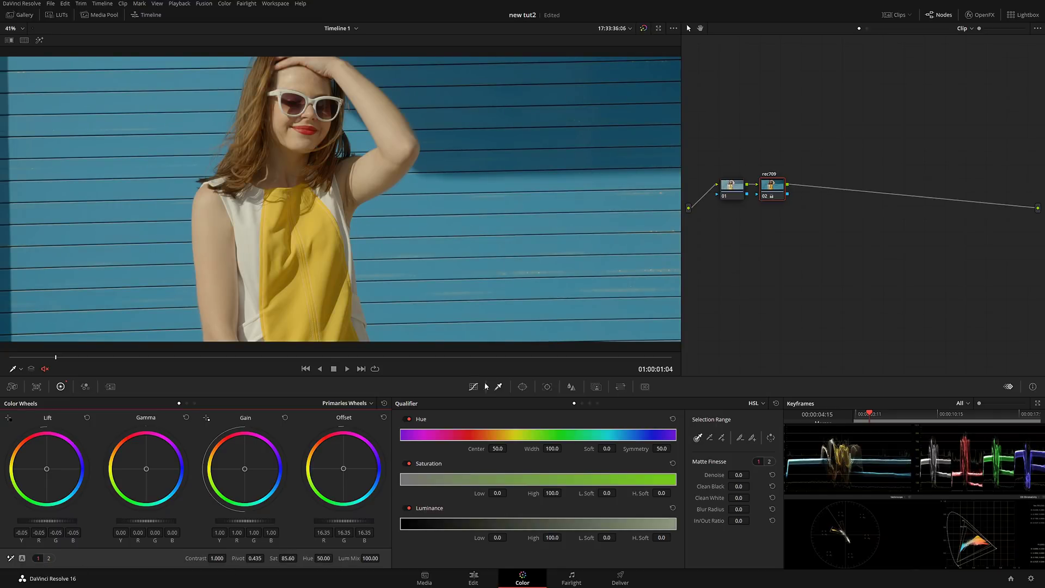
{"action": "left_click_drag", "start_coordinate": [153, 354], "coordinate": [251, 365]}
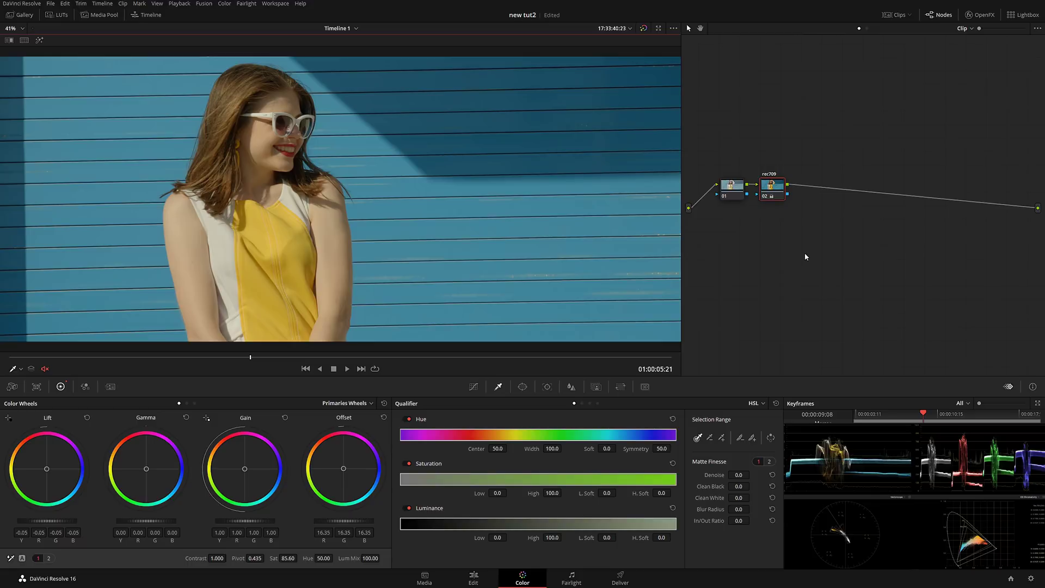
{"action": "key", "text": "alt+s"}
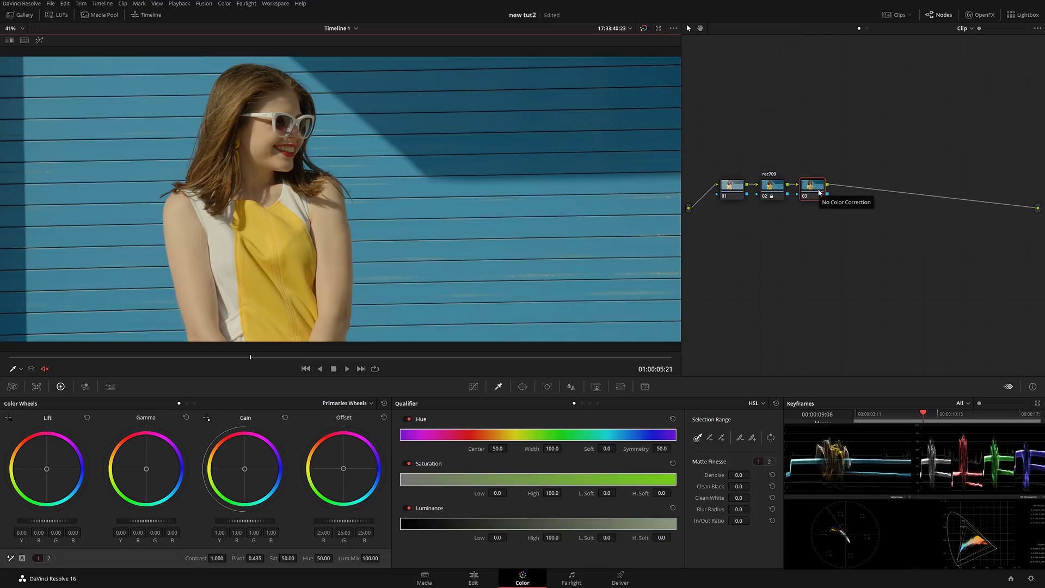
- Add a layer branch with a mixer, label node 03 'blue', and open Hue vs Hue curves
{"action": "key", "text": "alt+l"}
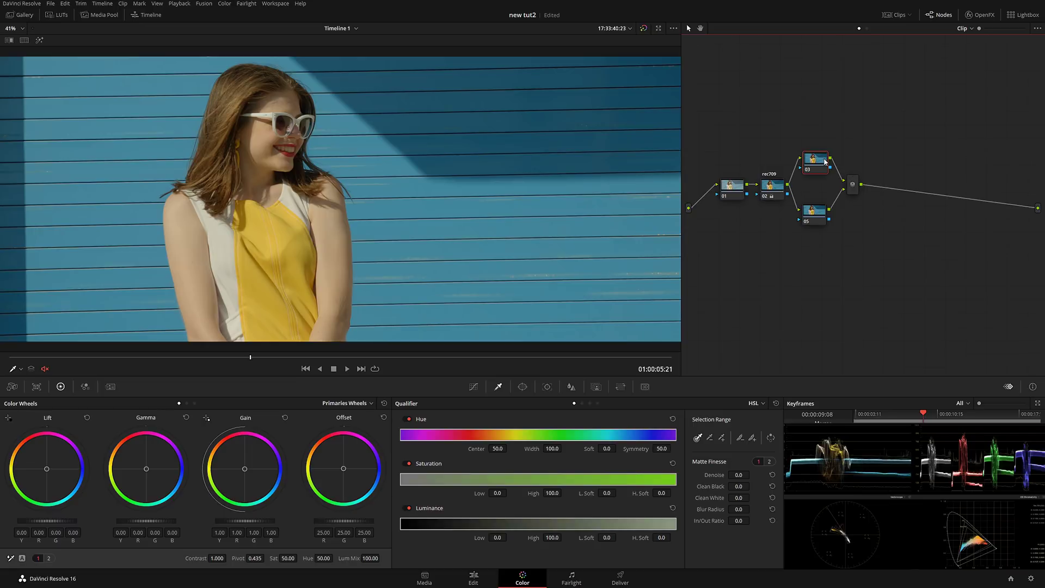
{"action": "right_click", "coordinate": [826, 162]}
{"action": "left_click", "coordinate": [846, 177]}
{"action": "key", "text": "Return"}
{"action": "left_click", "coordinate": [473, 387]}
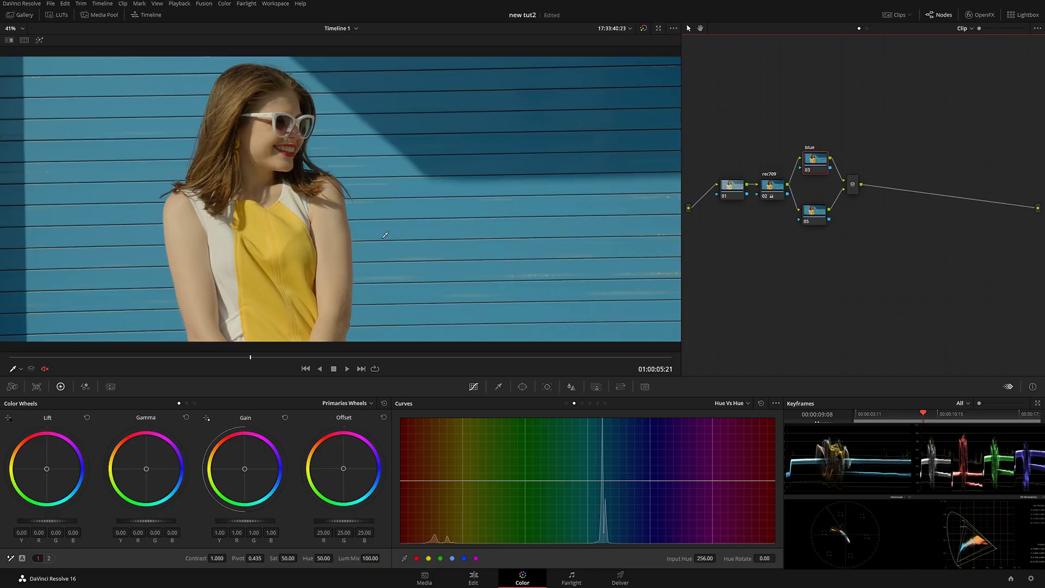
- Sample the blue wall onto the Hue vs Hue curve and rotate its hue, widening the range
{"action": "left_click", "coordinate": [472, 244]}
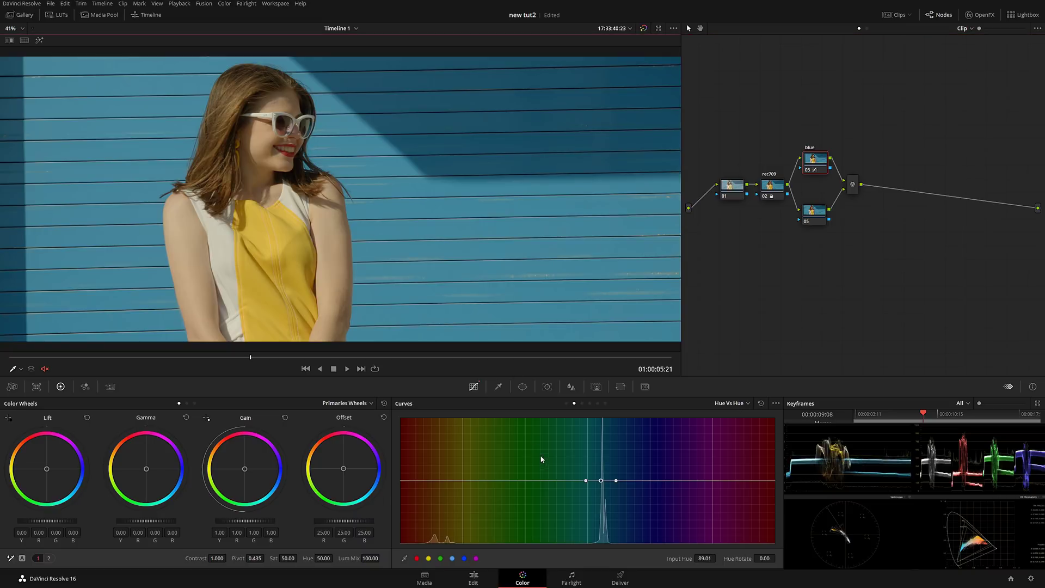
{"action": "left_click_drag", "start_coordinate": [601, 481], "coordinate": [614, 524]}
{"action": "left_click_drag", "start_coordinate": [616, 480], "coordinate": [562, 482]}
{"action": "left_click_drag", "start_coordinate": [608, 523], "coordinate": [604, 519]}
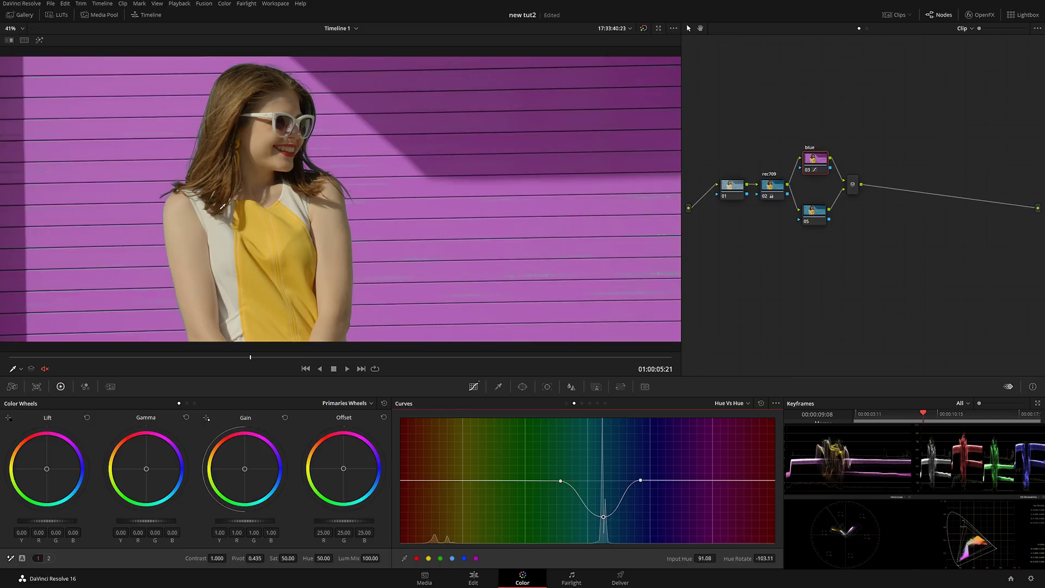
- Ease the wall's hue rotation back to about 11.07 so it reads teal
{"action": "scroll", "coordinate": [224, 208], "scroll_direction": "up", "scroll_amount": 10}
{"action": "scroll", "coordinate": [323, 205], "scroll_direction": "up", "scroll_amount": 2}
{"action": "left_click_drag", "start_coordinate": [260, 359], "coordinate": [300, 359]}
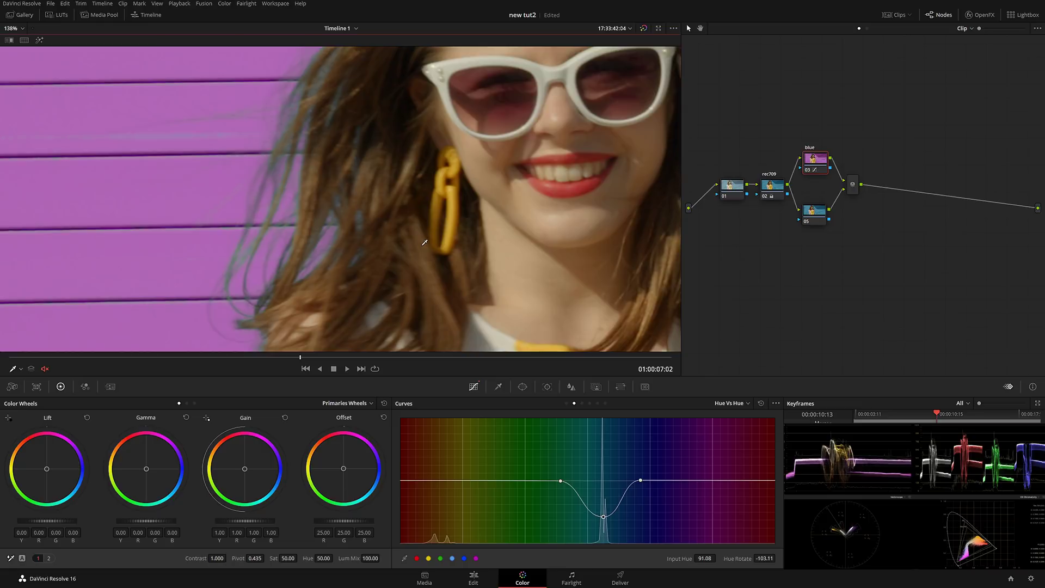
{"action": "key", "text": "shift+z"}
{"action": "left_click_drag", "start_coordinate": [602, 516], "coordinate": [609, 476]}
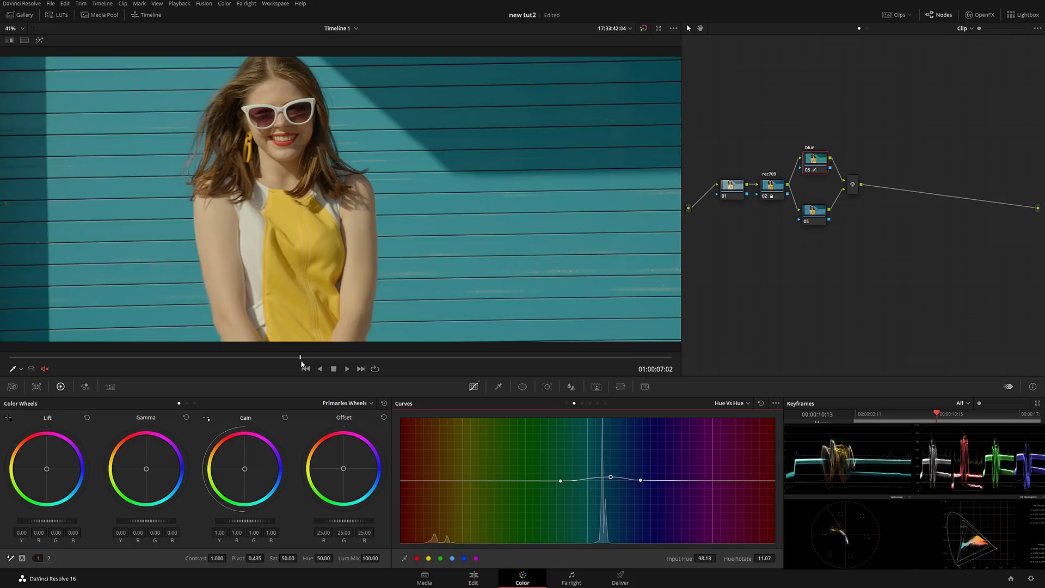
{"action": "scroll", "coordinate": [225, 164], "scroll_direction": "up", "scroll_amount": 5}
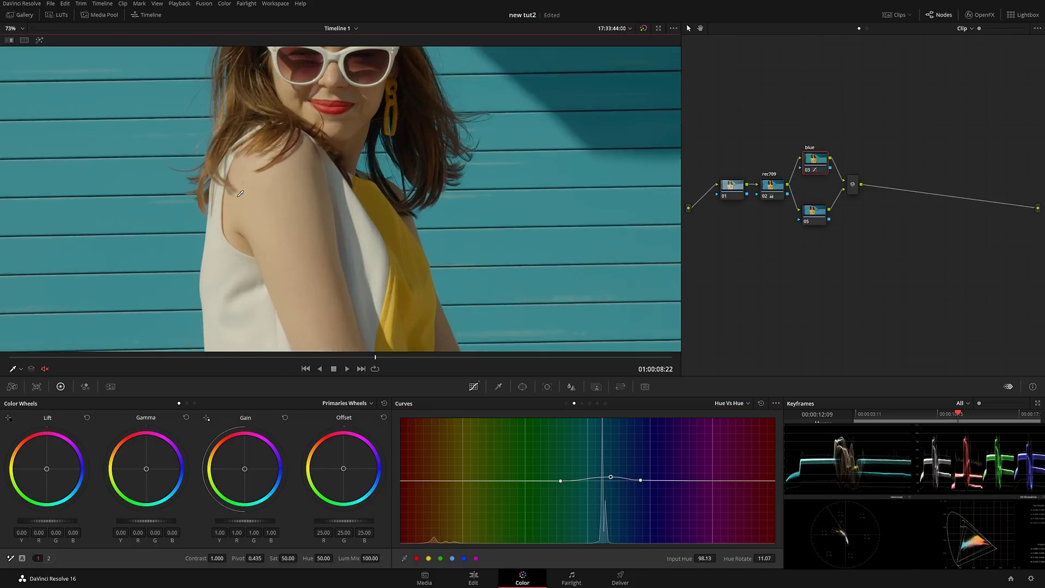
{"action": "scroll", "coordinate": [382, 117], "scroll_direction": "up", "scroll_amount": 4}
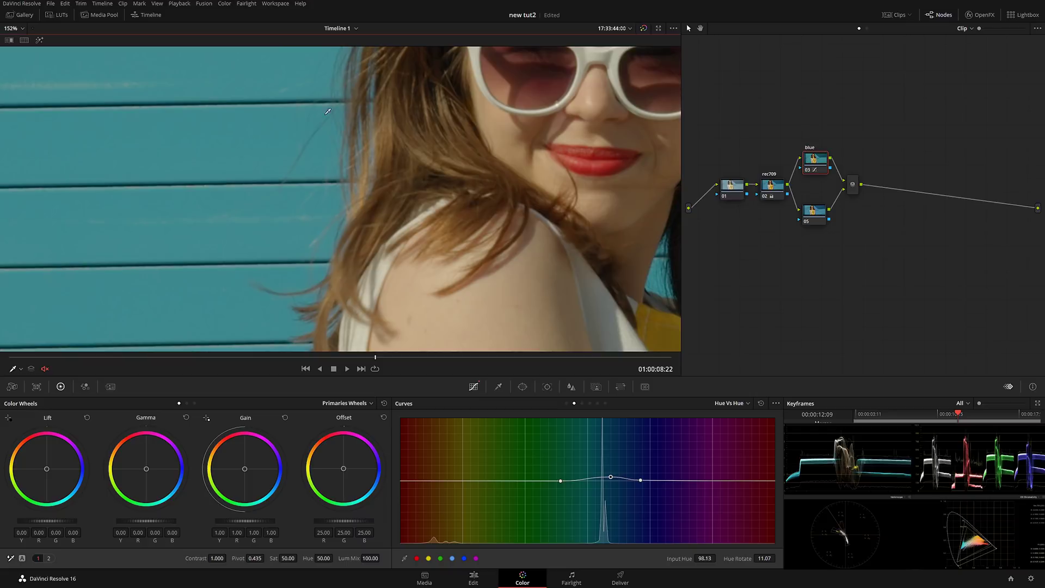
{"action": "key", "text": "shift+z"}
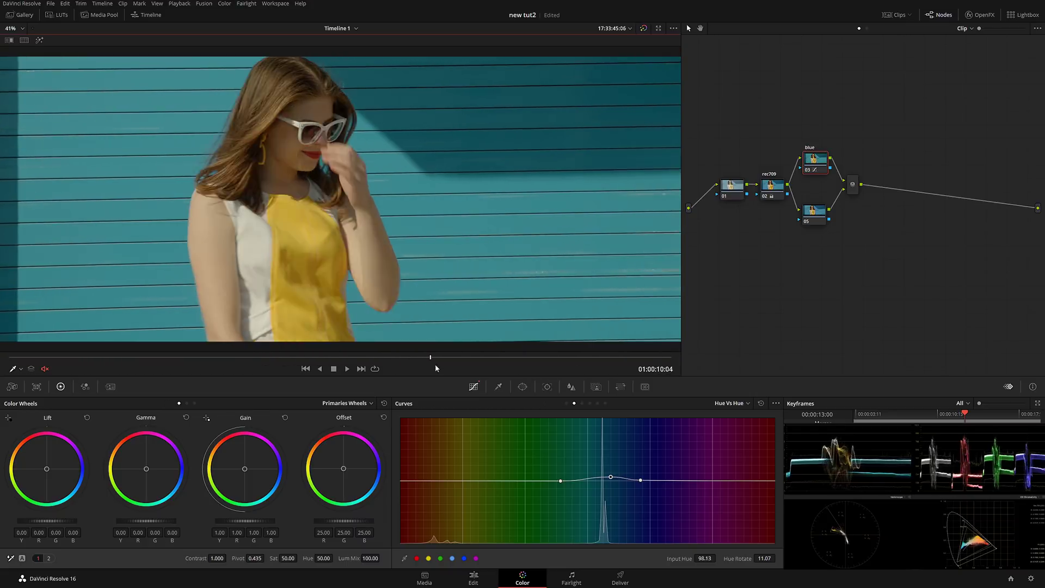
- Label node 05 'dress' and bring up its HSL qualifier
{"action": "left_click", "coordinate": [820, 211]}
{"action": "right_click", "coordinate": [821, 210]}
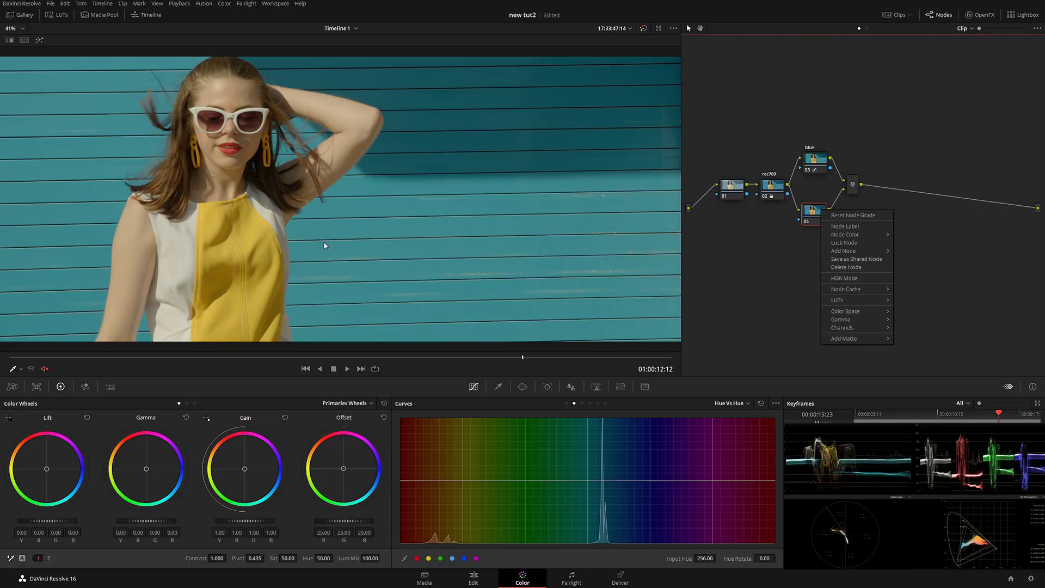
{"action": "left_click", "coordinate": [850, 226]}
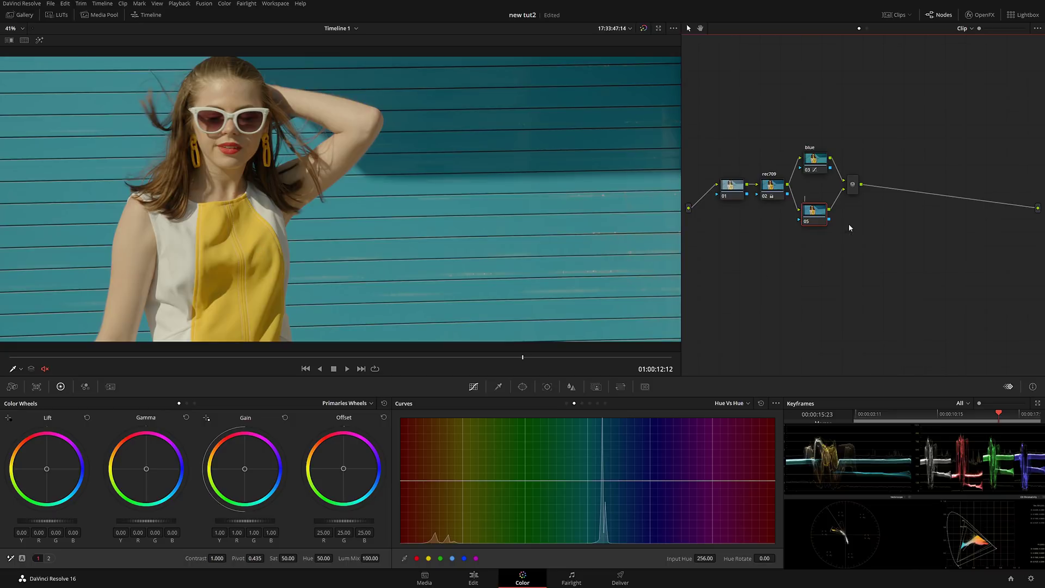
{"action": "type", "text": "dress"}
{"action": "key", "text": "Return"}
{"action": "left_click", "coordinate": [498, 387]}
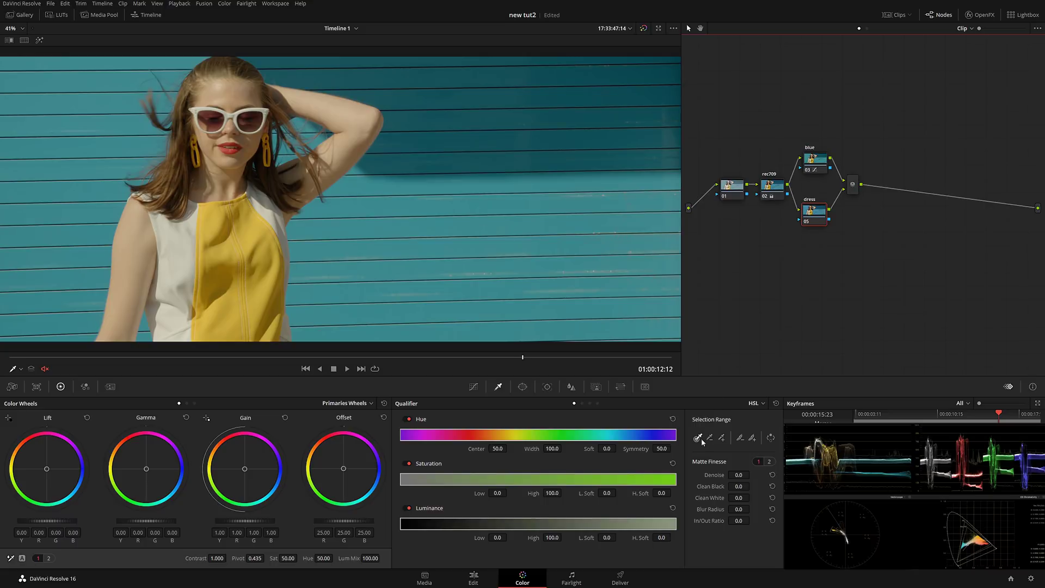
- Pick the yellow dress in Highlight view and add more dress tones across several frames
{"action": "left_click", "coordinate": [256, 232]}
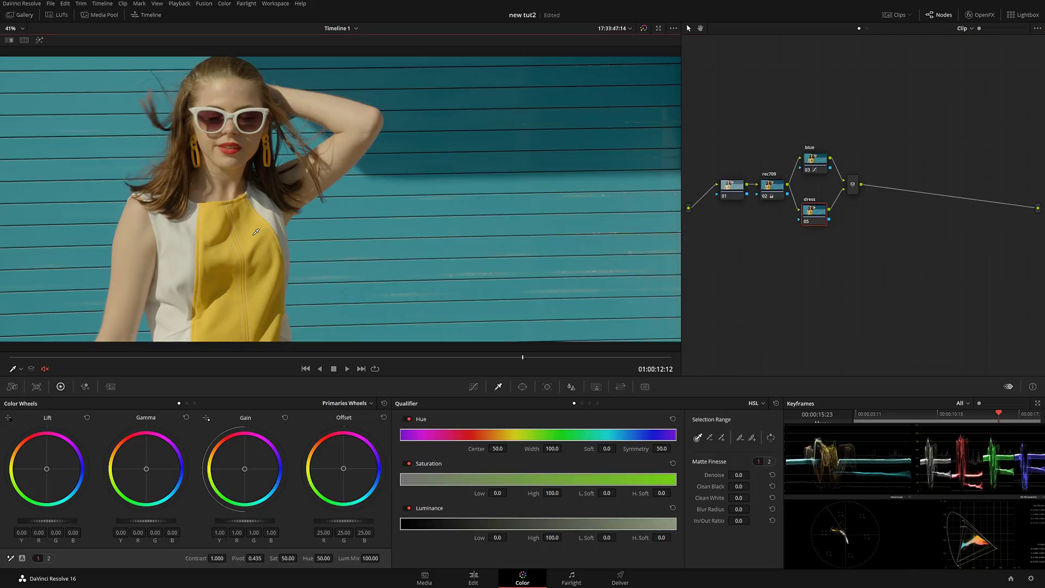
{"action": "left_click", "coordinate": [40, 41]}
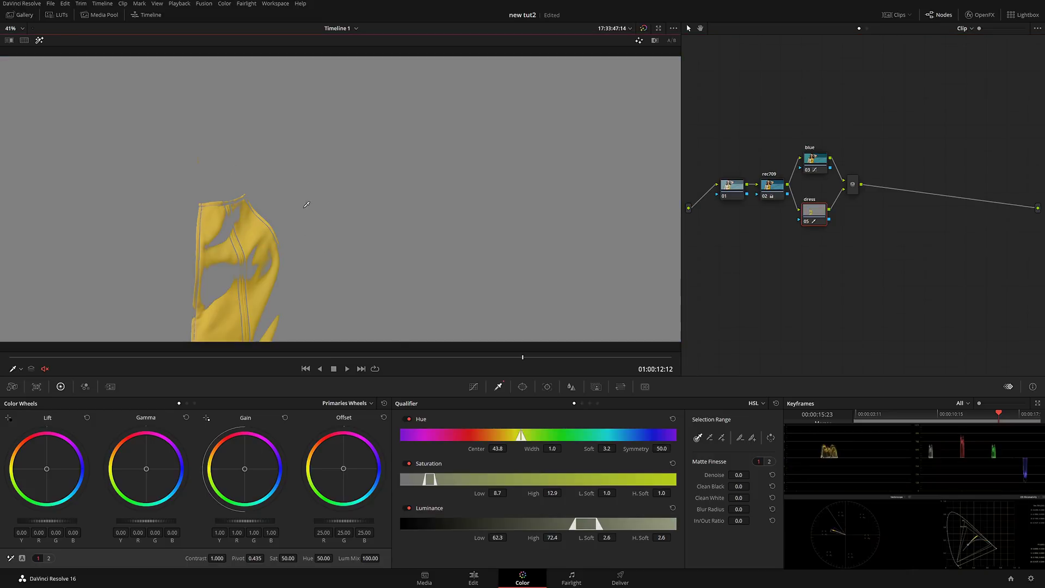
{"action": "left_click", "coordinate": [721, 439]}
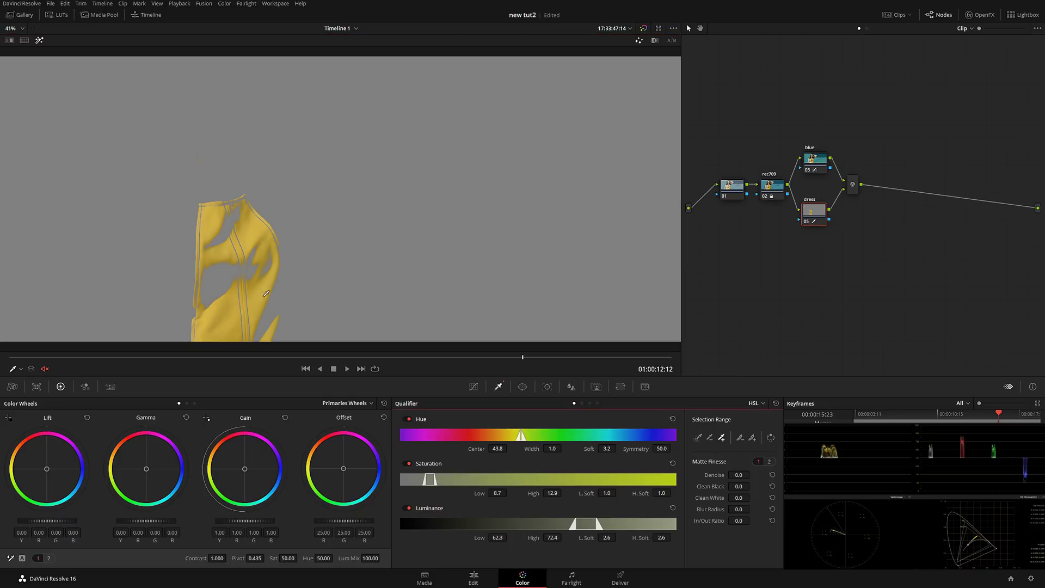
{"action": "left_click_drag", "start_coordinate": [216, 309], "coordinate": [221, 287]}
{"action": "left_click", "coordinate": [221, 287]}
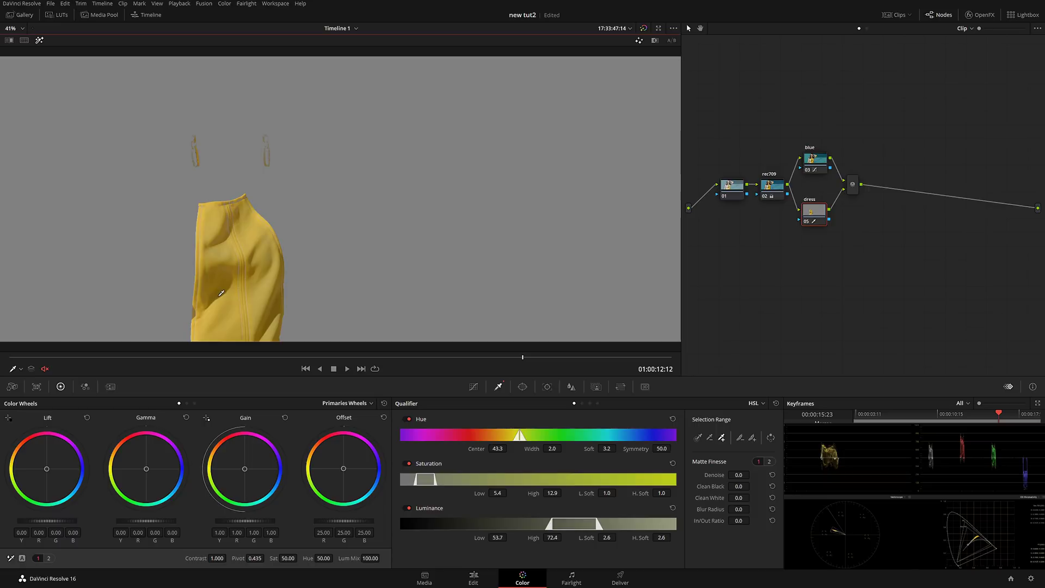
{"action": "left_click_drag", "start_coordinate": [443, 358], "coordinate": [194, 365]}
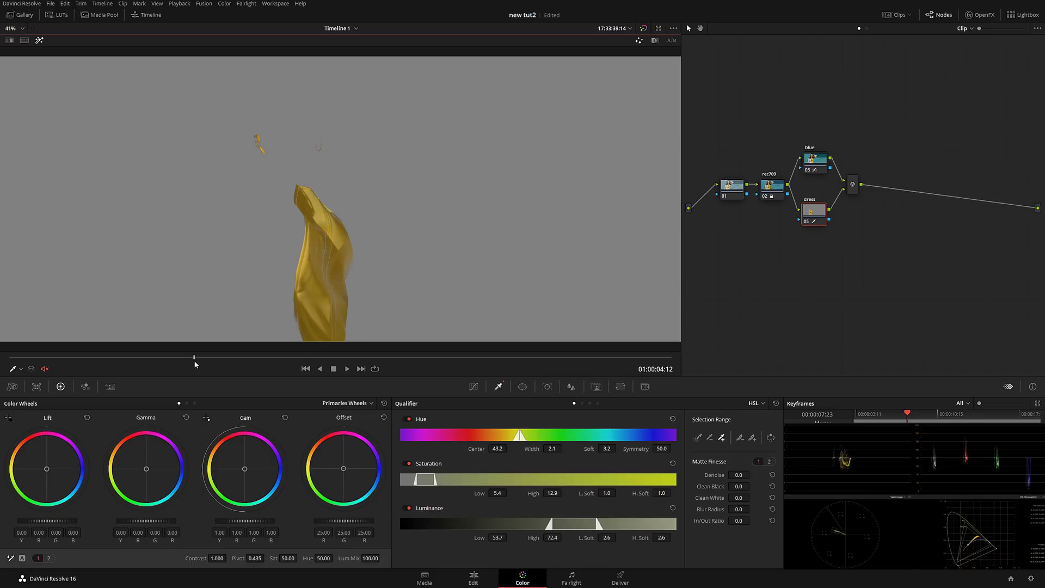
{"action": "left_click_drag", "start_coordinate": [330, 282], "coordinate": [342, 281]}
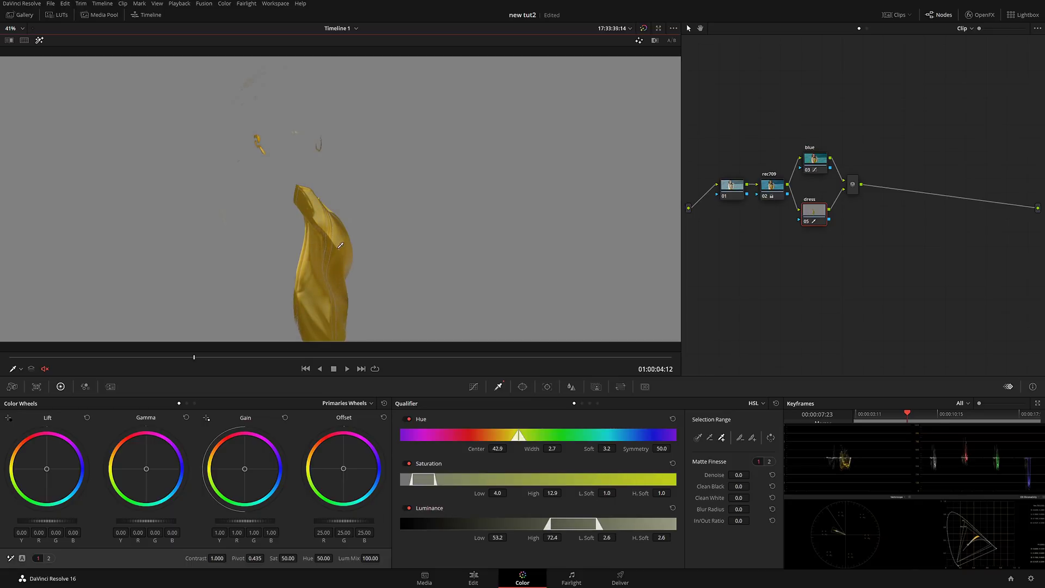
{"action": "left_click", "coordinate": [352, 289]}
{"action": "left_click_drag", "start_coordinate": [217, 363], "coordinate": [475, 375]}
- Set hue centre 44.1, saturation 4.5–14.8 and Clean White 7.5, then turn Highlight off
{"action": "left_click_drag", "start_coordinate": [552, 448], "coordinate": [569, 448]}
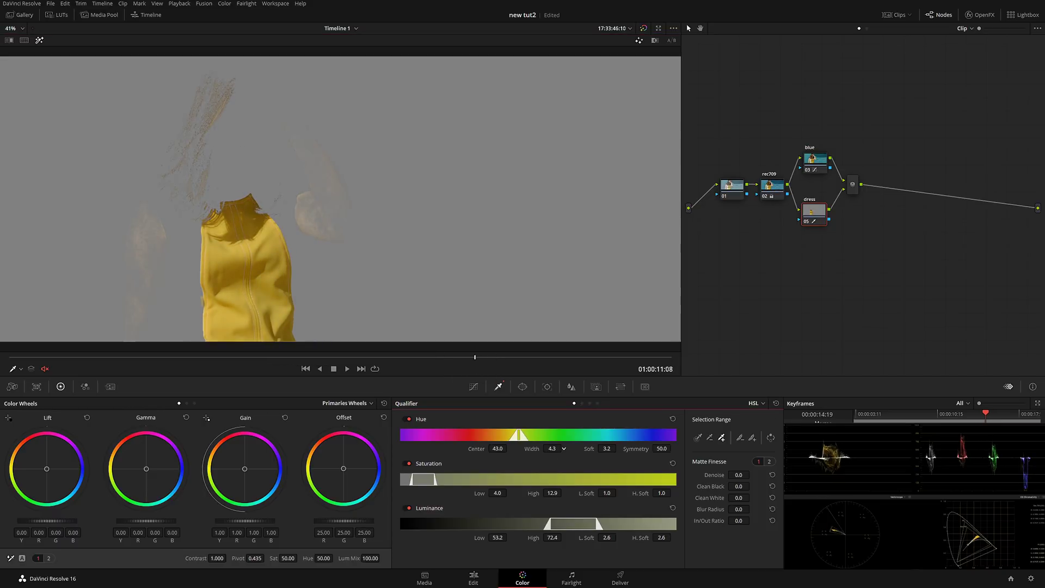
{"action": "left_click_drag", "start_coordinate": [506, 445], "coordinate": [518, 445]}
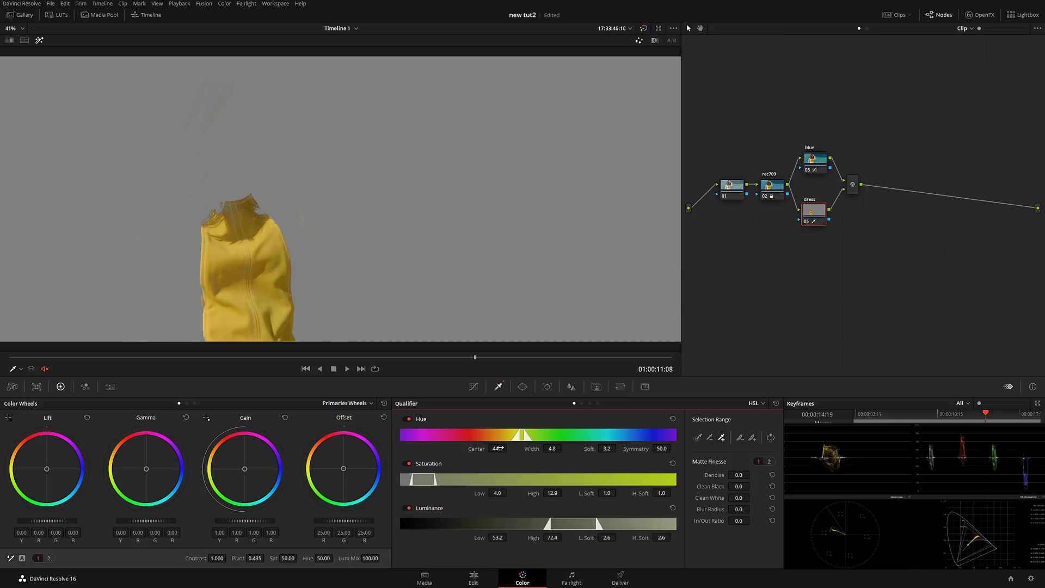
{"action": "left_click_drag", "start_coordinate": [552, 493], "coordinate": [509, 493]}
{"action": "left_click_drag", "start_coordinate": [739, 498], "coordinate": [752, 498]}
{"action": "left_click_drag", "start_coordinate": [421, 363], "coordinate": [536, 379]}
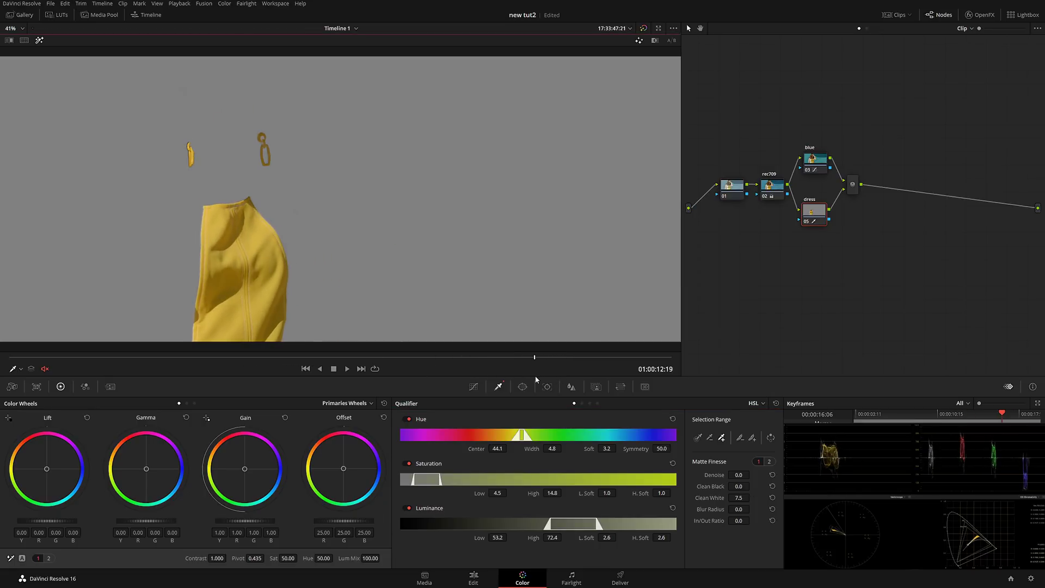
{"action": "left_click", "coordinate": [42, 42]}
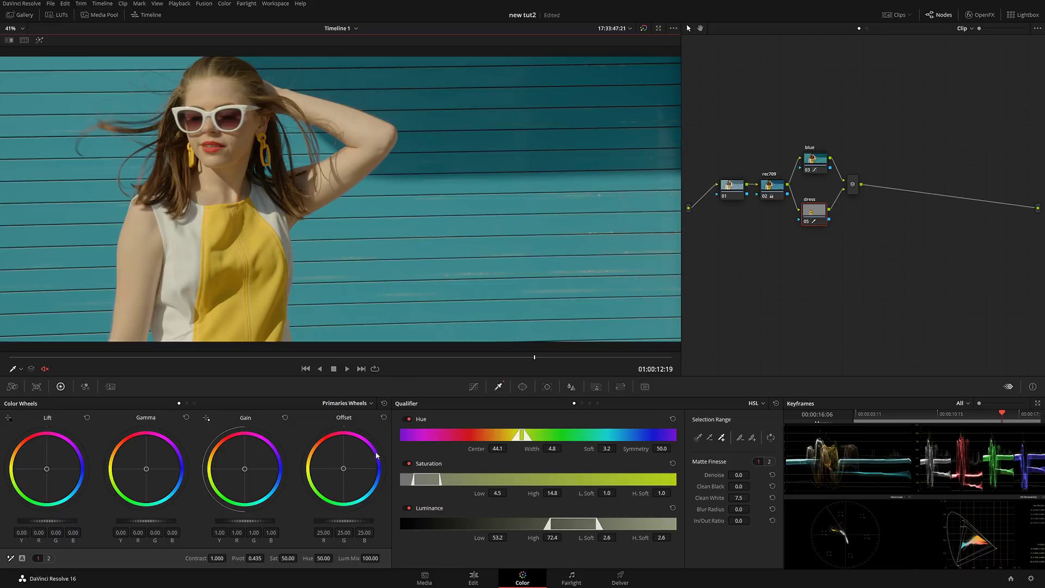
- Eyedrop the yellow dress on the Hue vs Hue curve and rotate its hue 30.87 toward orange
{"action": "left_click", "coordinate": [474, 388]}
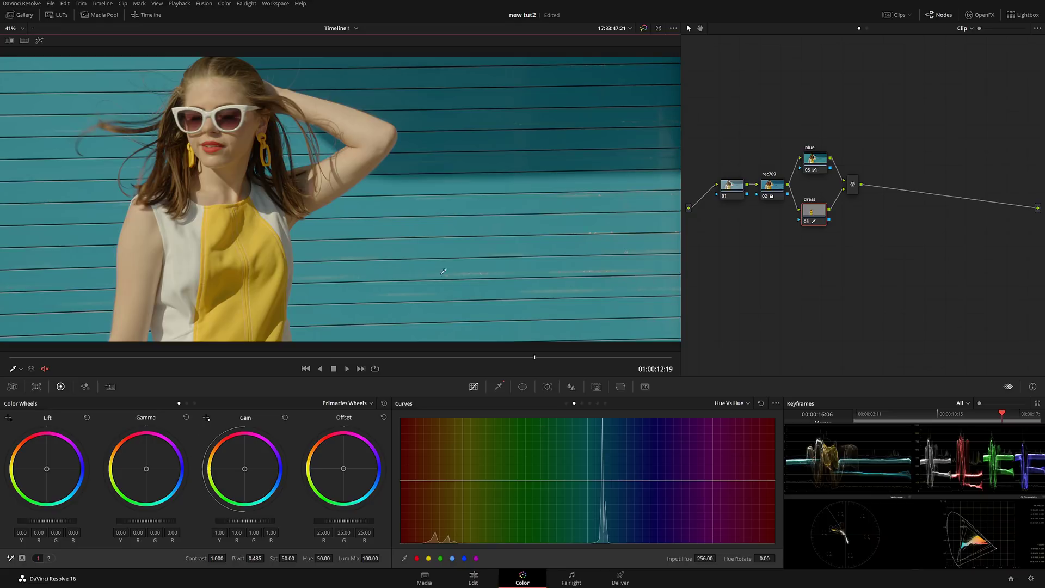
{"action": "left_click", "coordinate": [260, 236]}
{"action": "mouse_move", "coordinate": [450, 482]}
{"action": "left_mouse_down"}
{"action": "mouse_move", "coordinate": [452, 471]}
{"action": "mouse_move", "coordinate": [457, 498]}
{"action": "mouse_move", "coordinate": [455, 469]}
{"action": "left_mouse_up"}
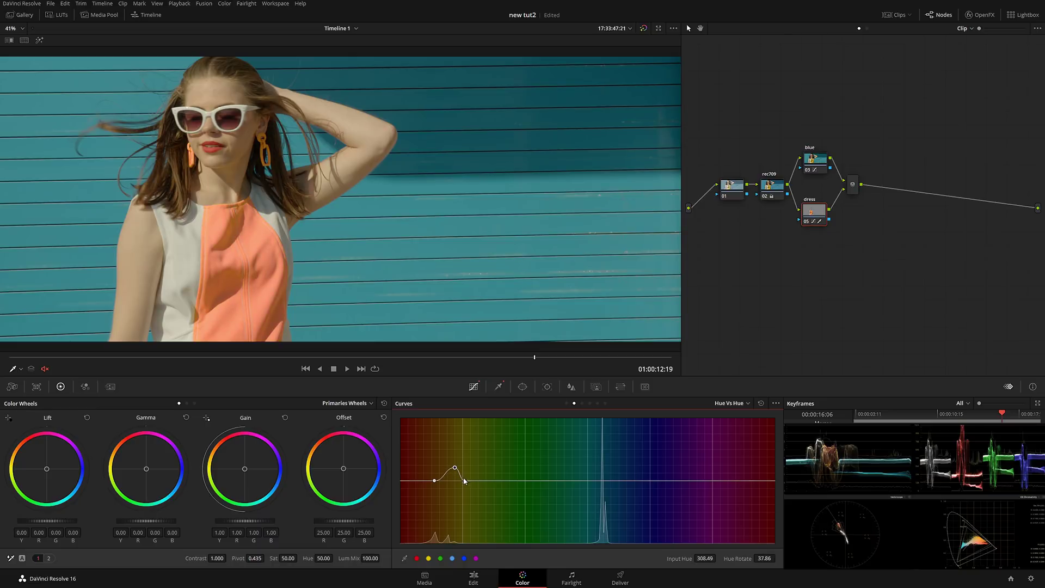
{"action": "left_click_drag", "start_coordinate": [454, 468], "coordinate": [451, 467]}
{"action": "left_click_drag", "start_coordinate": [452, 467], "coordinate": [456, 473]}
{"action": "left_click", "coordinate": [745, 406]}
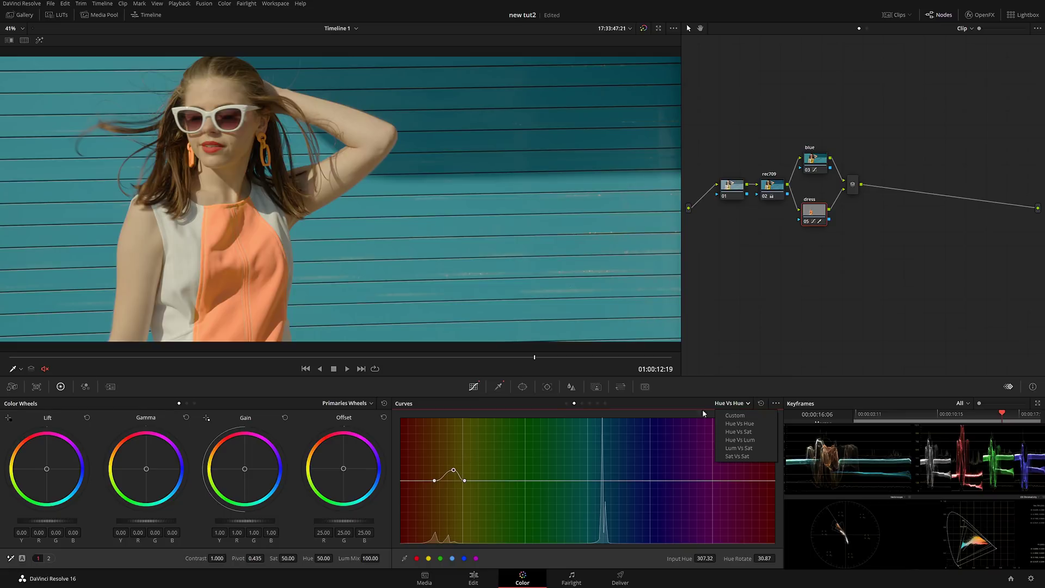
- Switch to Hue vs Lum and drop the dress hue's Lum Gain to 0.76
{"action": "left_click", "coordinate": [748, 441]}
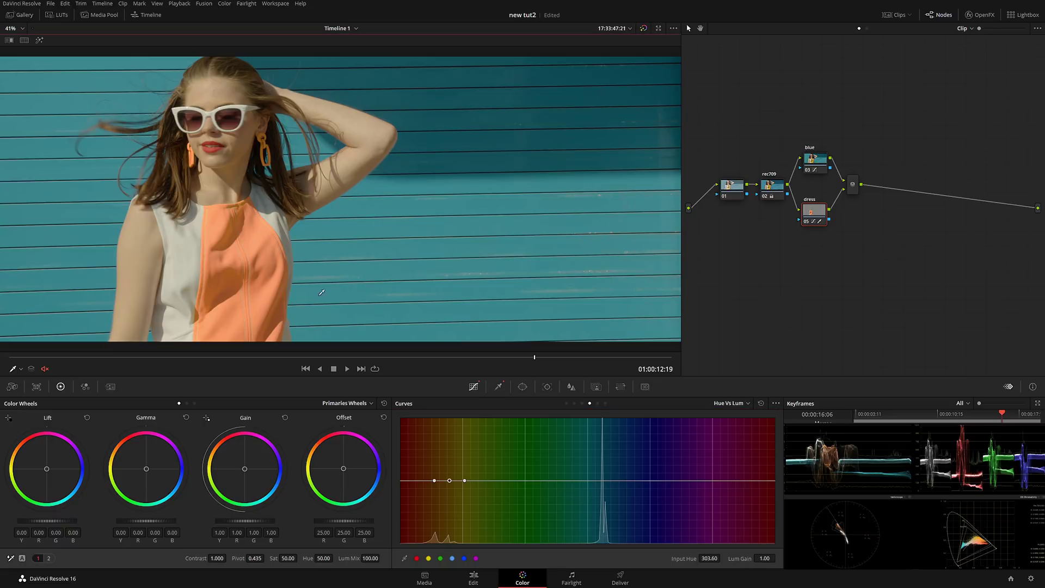
{"action": "left_click_drag", "start_coordinate": [450, 483], "coordinate": [449, 497]}
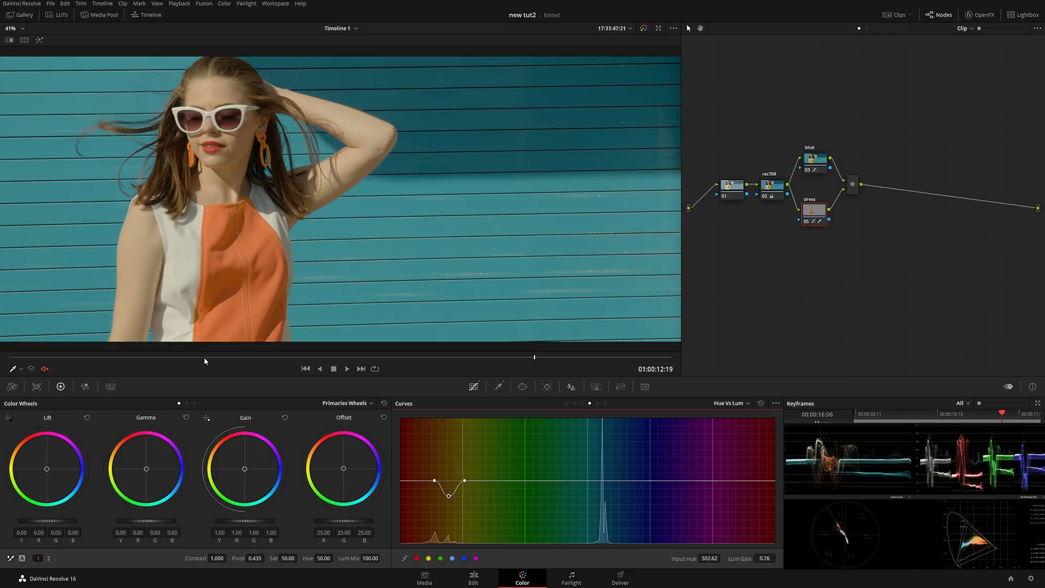
{"action": "left_click_drag", "start_coordinate": [205, 359], "coordinate": [226, 363]}
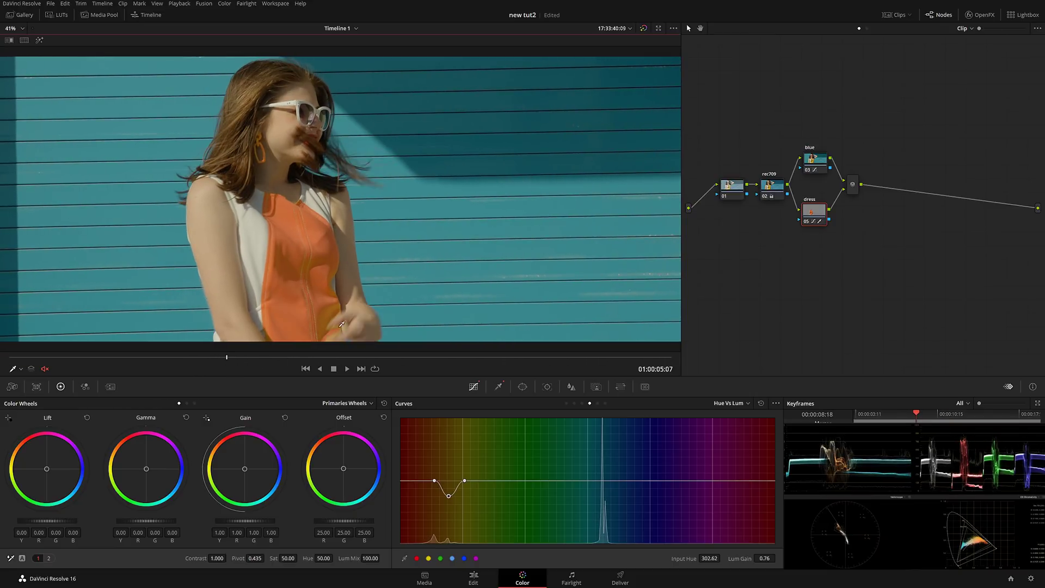
- In Highlight view, add dress colour and retune hue centre, saturation low and luminance to 52.6–72.4
{"action": "left_click", "coordinate": [498, 386]}
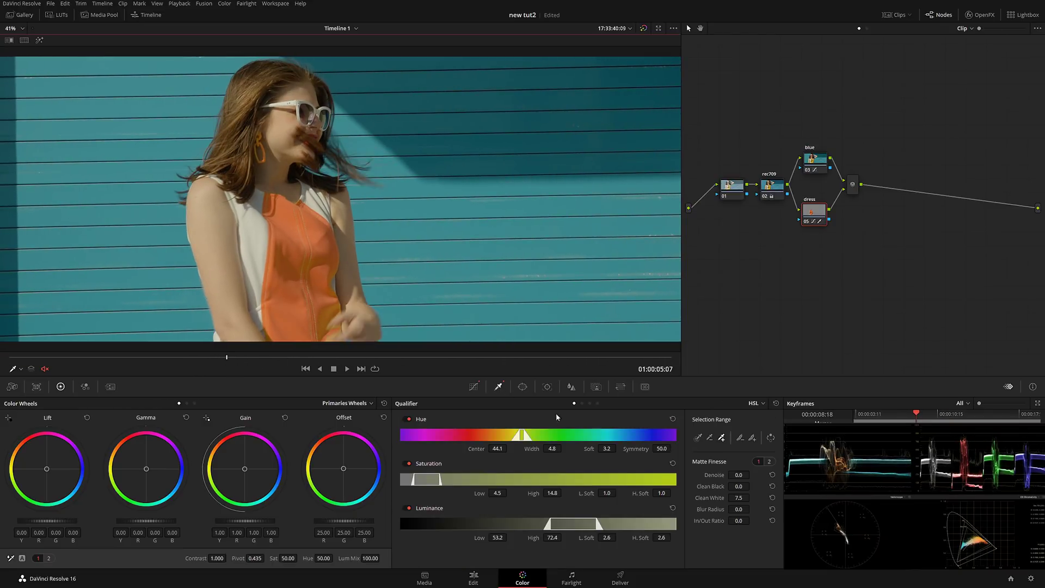
{"action": "left_click", "coordinate": [39, 40]}
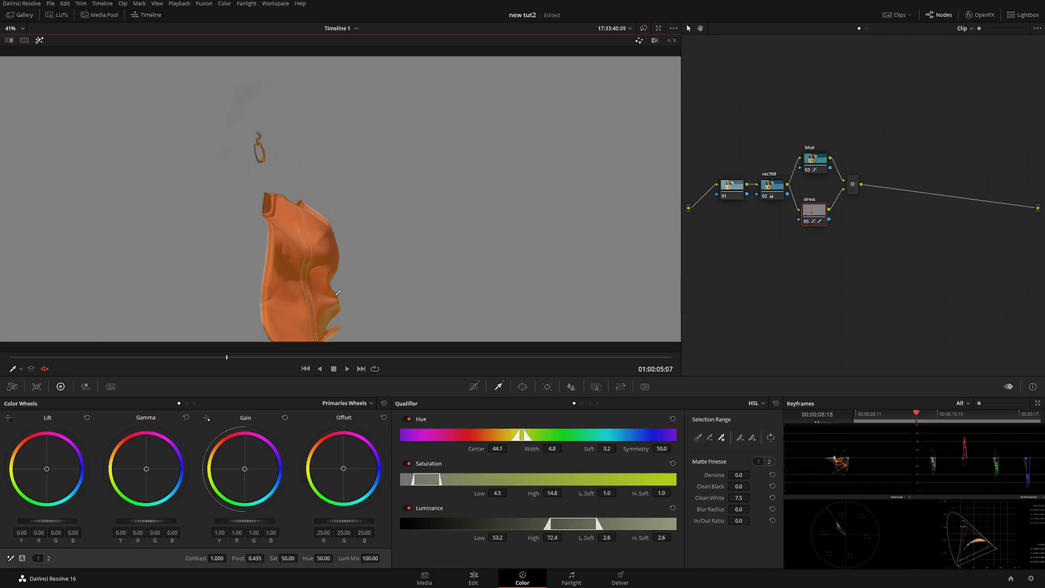
{"action": "scroll", "coordinate": [344, 287], "scroll_direction": "up", "scroll_amount": 3}
{"action": "scroll", "coordinate": [344, 288], "scroll_direction": "up", "scroll_amount": 3}
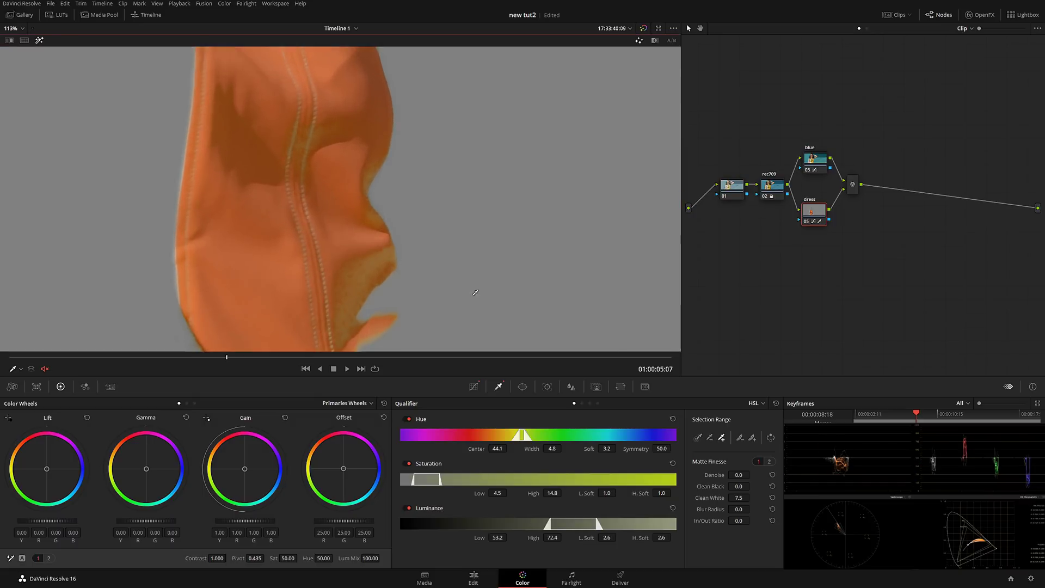
{"action": "left_click", "coordinate": [352, 270]}
{"action": "left_click_drag", "start_coordinate": [548, 524], "coordinate": [546, 524]}
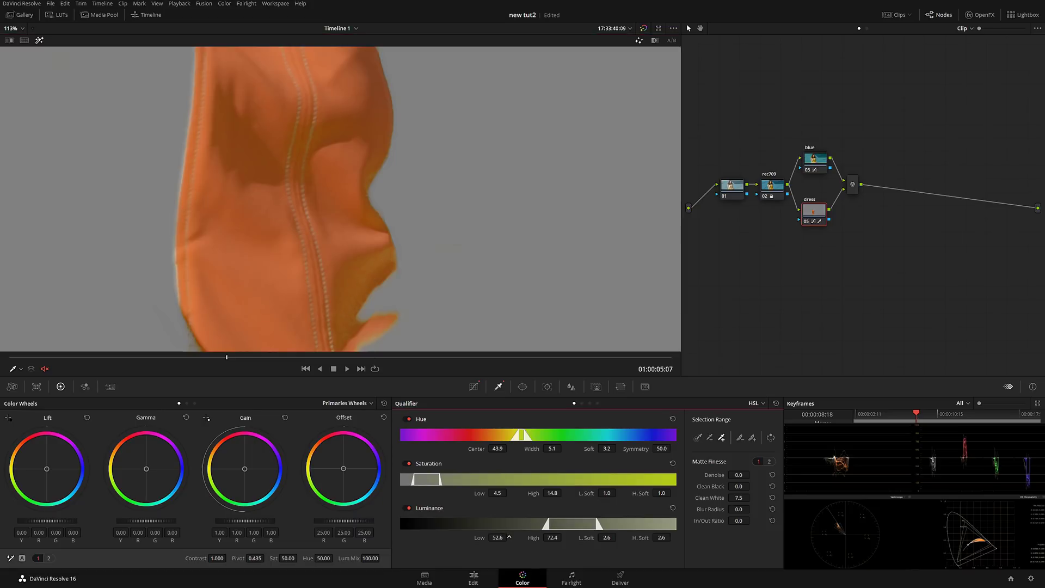
{"action": "left_click_drag", "start_coordinate": [498, 494], "coordinate": [503, 492]}
{"action": "left_click_drag", "start_coordinate": [497, 449], "coordinate": [564, 448]}
{"action": "left_click_drag", "start_coordinate": [479, 497], "coordinate": [502, 493]}
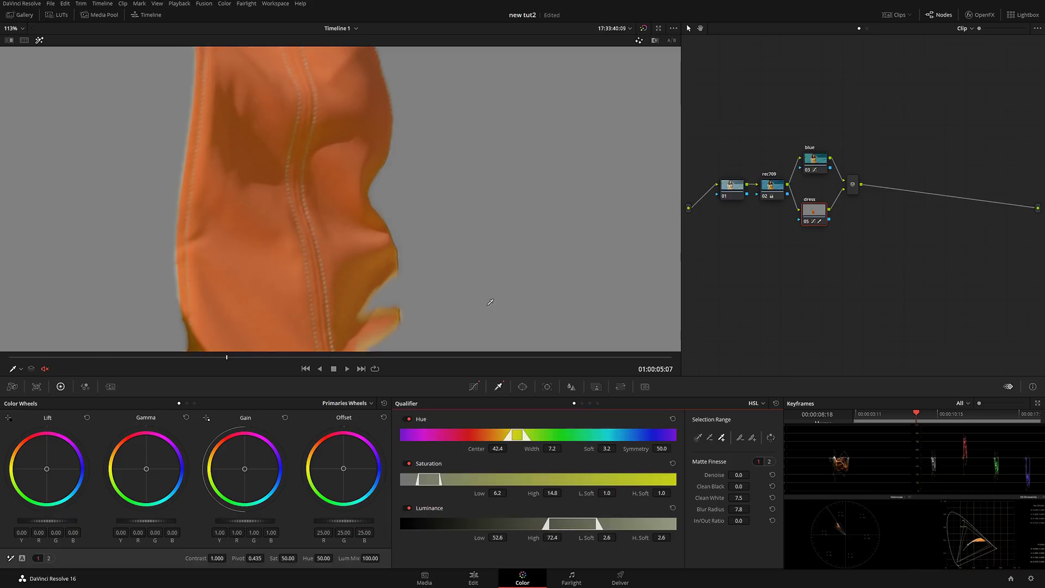
- Set In/Out Ratio -27.4 and Denoise 4.2, then turn Highlight off and check a later frame
{"action": "left_click_drag", "start_coordinate": [740, 520], "coordinate": [724, 520]}
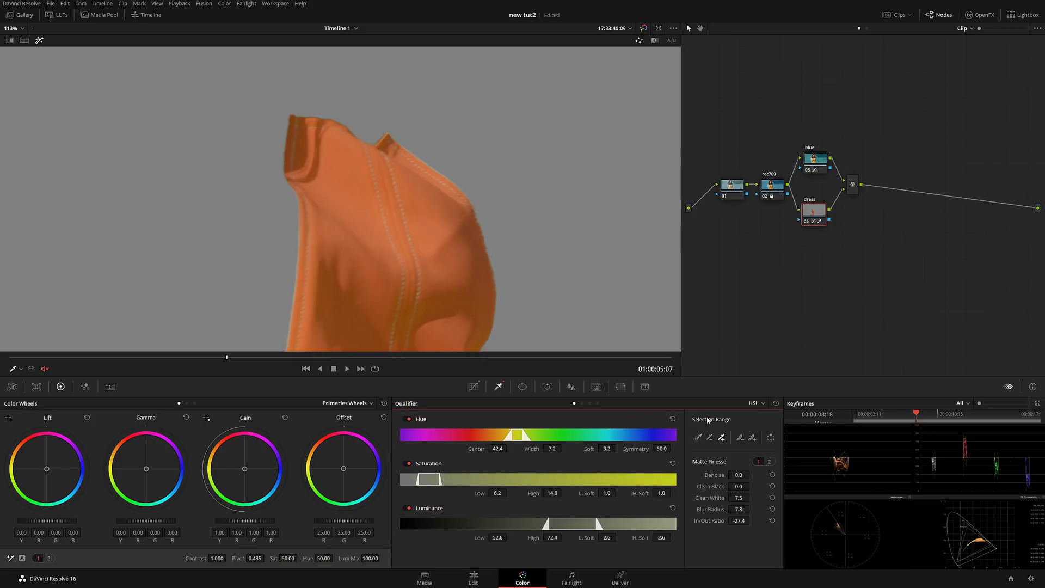
{"action": "left_click_drag", "start_coordinate": [738, 475], "coordinate": [743, 474]}
{"action": "scroll", "coordinate": [467, 251], "scroll_direction": "down", "scroll_amount": 3}
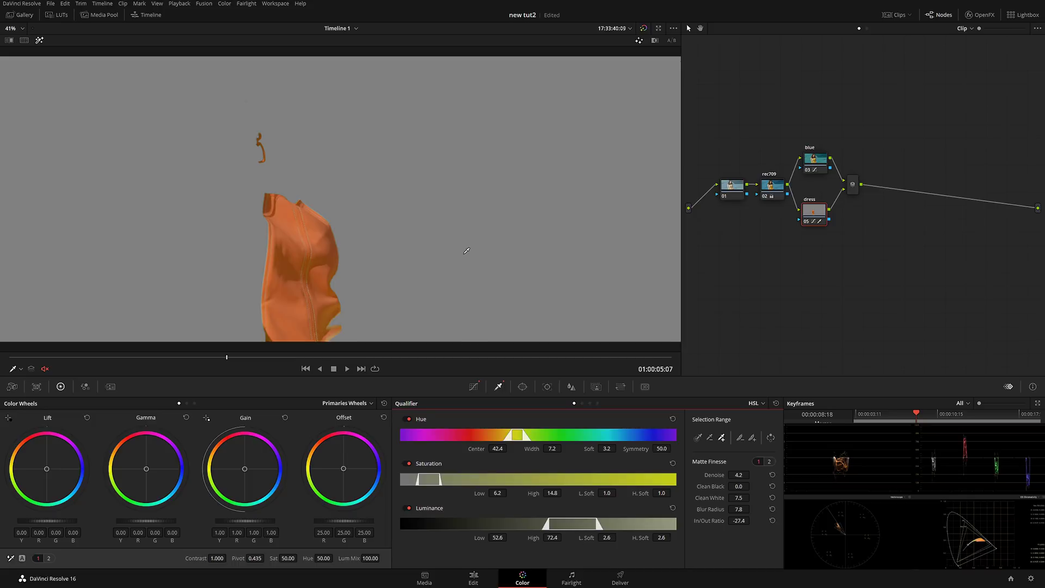
{"action": "left_click", "coordinate": [39, 40]}
{"action": "left_click", "coordinate": [263, 357]}
{"action": "left_click_drag", "start_coordinate": [267, 365], "coordinate": [520, 372]}
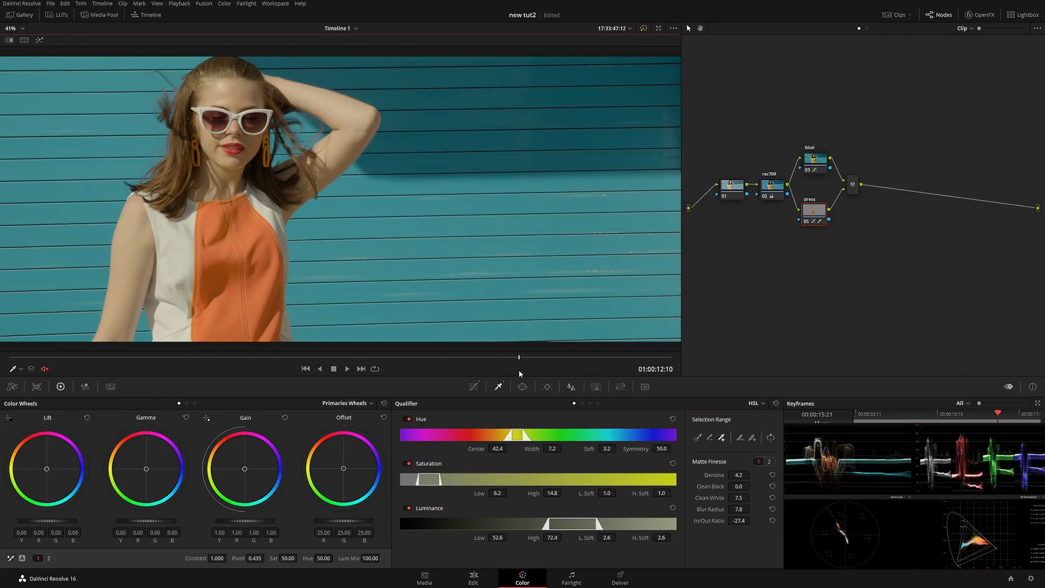
- Toggle the grade off and on to compare with the original, checking several frames
{"action": "key", "text": "shift+d"}
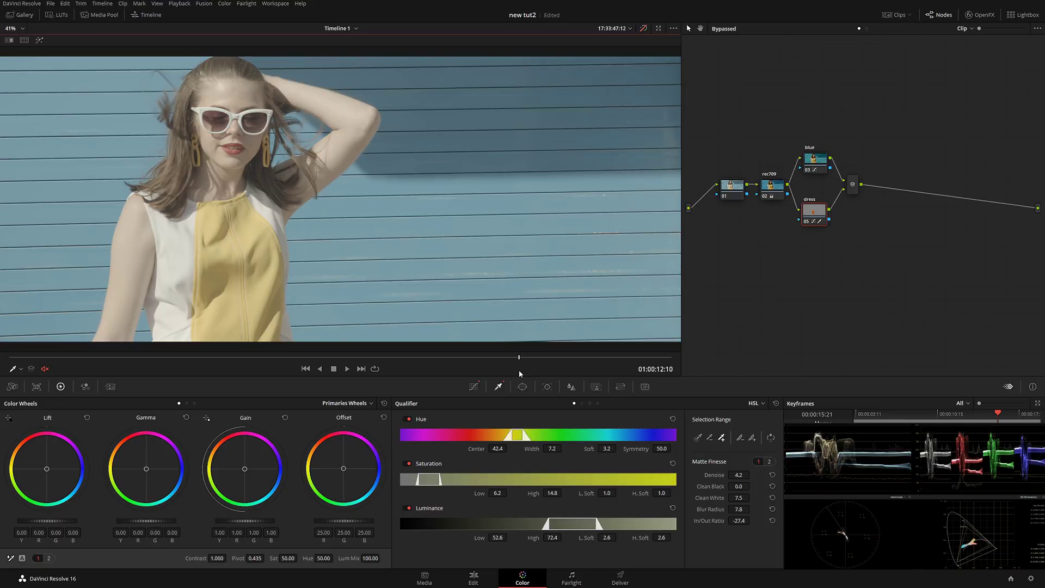
{"action": "key", "text": "shift+d"}
{"action": "key", "text": "shift+d"}
{"action": "key", "text": "shift+d"}
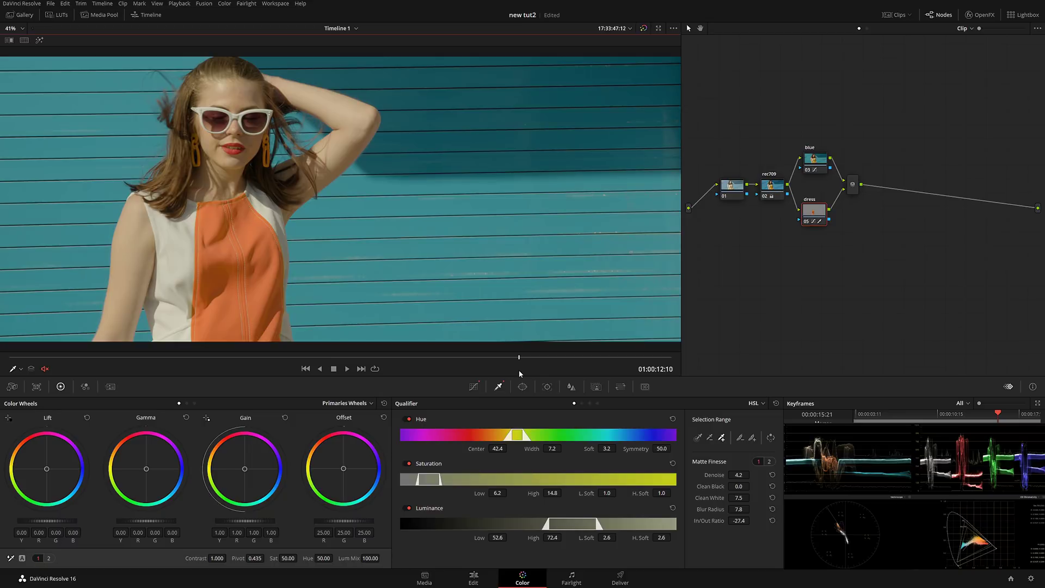
{"action": "left_click_drag", "start_coordinate": [244, 357], "coordinate": [144, 363]}
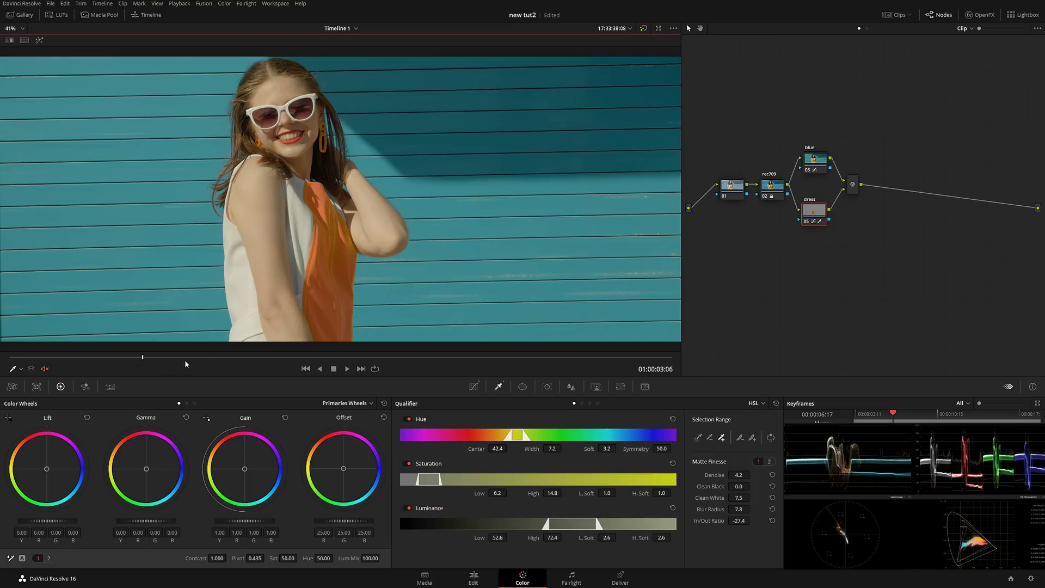
{"action": "left_click_drag", "start_coordinate": [235, 358], "coordinate": [248, 361]}
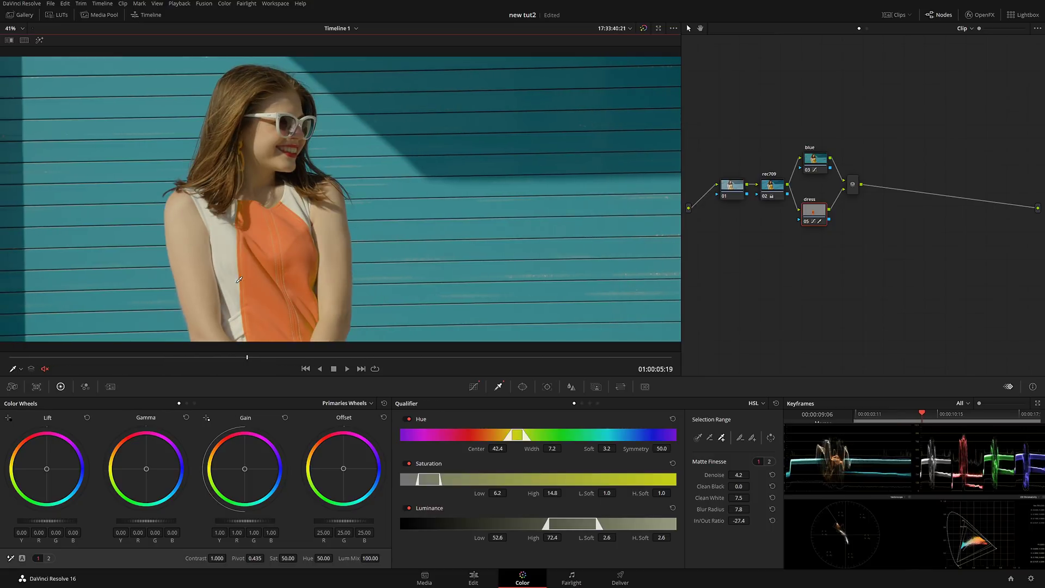
- Add serial node 06 after the layer mixer
{"action": "left_click", "coordinate": [859, 186]}
{"action": "left_click", "coordinate": [854, 186]}
{"action": "key", "text": "alt+s"}
- Label node 06 'warm' and pull the blue curve's top endpoint down in Custom Curves
{"action": "right_click", "coordinate": [892, 186]}
{"action": "left_click", "coordinate": [919, 197]}
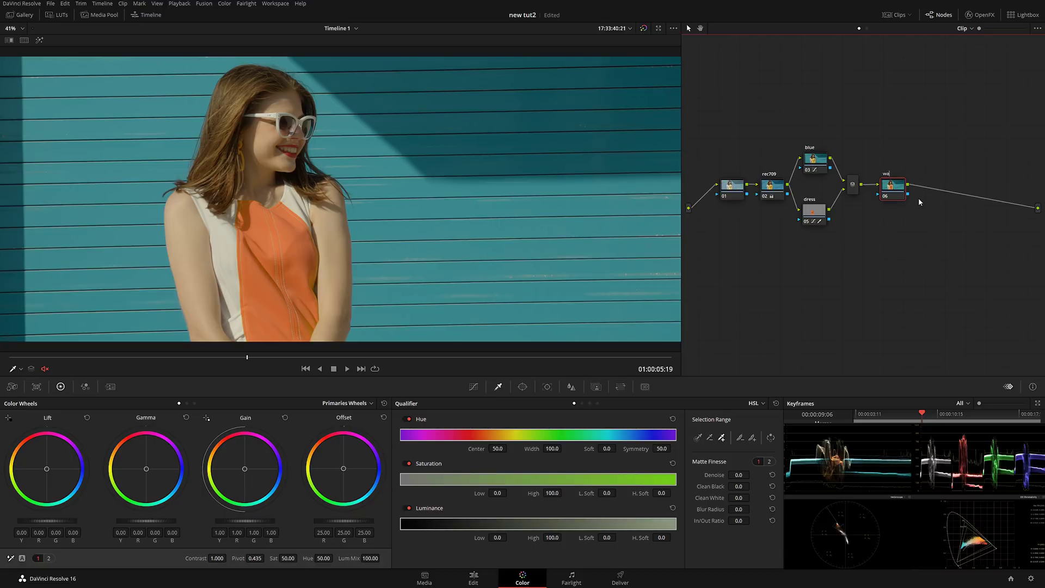
{"action": "left_click", "coordinate": [472, 388]}
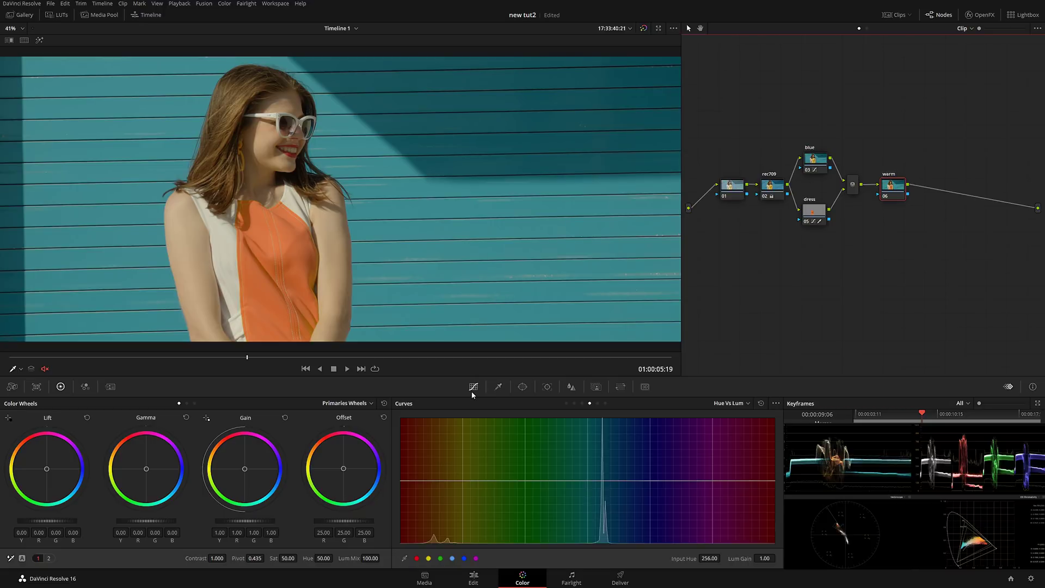
{"action": "left_click", "coordinate": [731, 404]}
{"action": "left_click", "coordinate": [734, 416]}
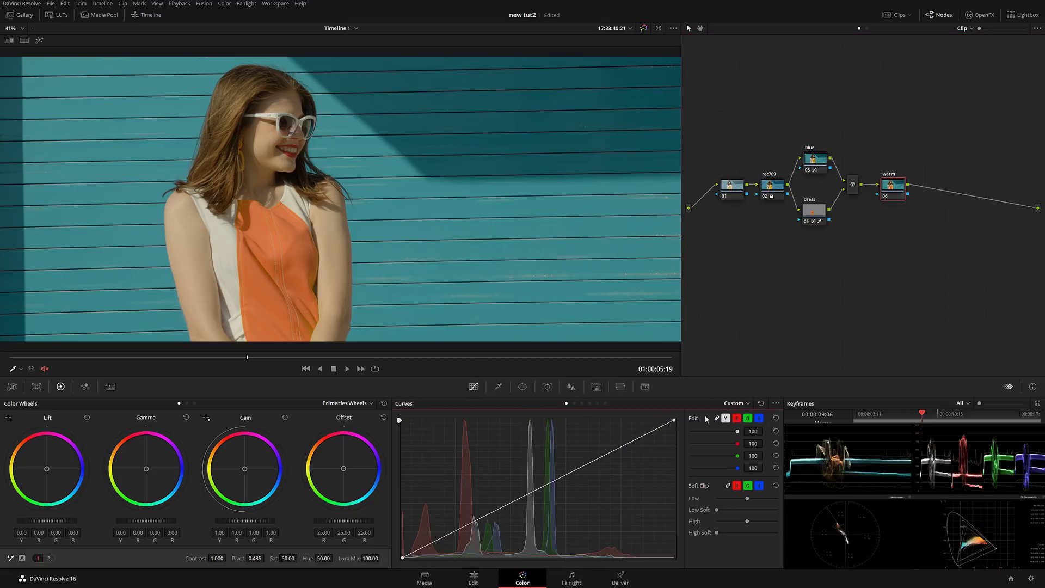
{"action": "left_click", "coordinate": [759, 417]}
{"action": "left_click_drag", "start_coordinate": [674, 421], "coordinate": [690, 448]}
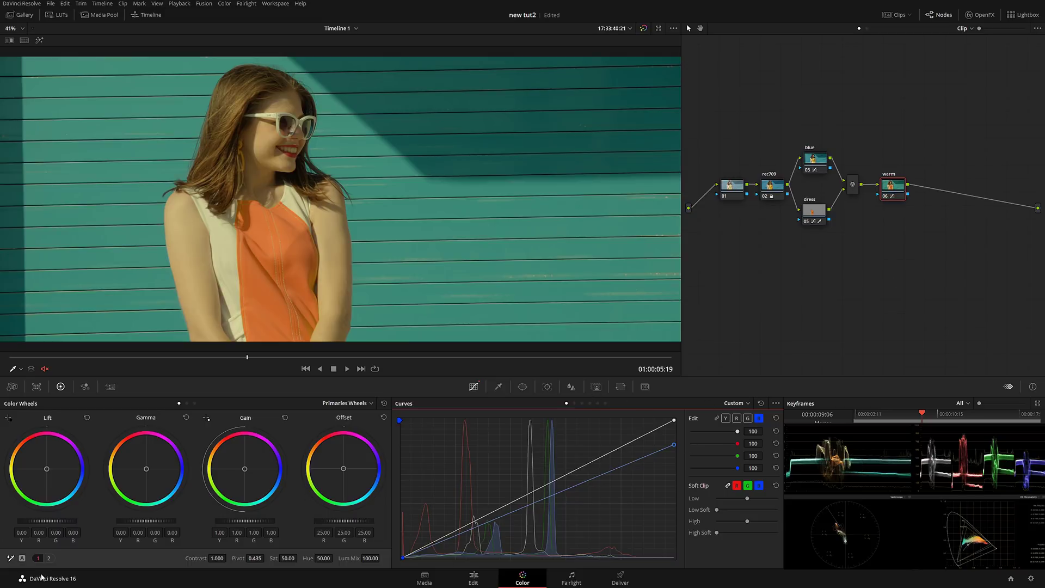
- Set Temperature to 260, toggle the warm node off and on to compare, and play the clip
{"action": "left_click", "coordinate": [48, 558]}
{"action": "left_click_drag", "start_coordinate": [125, 558], "coordinate": [133, 558]}
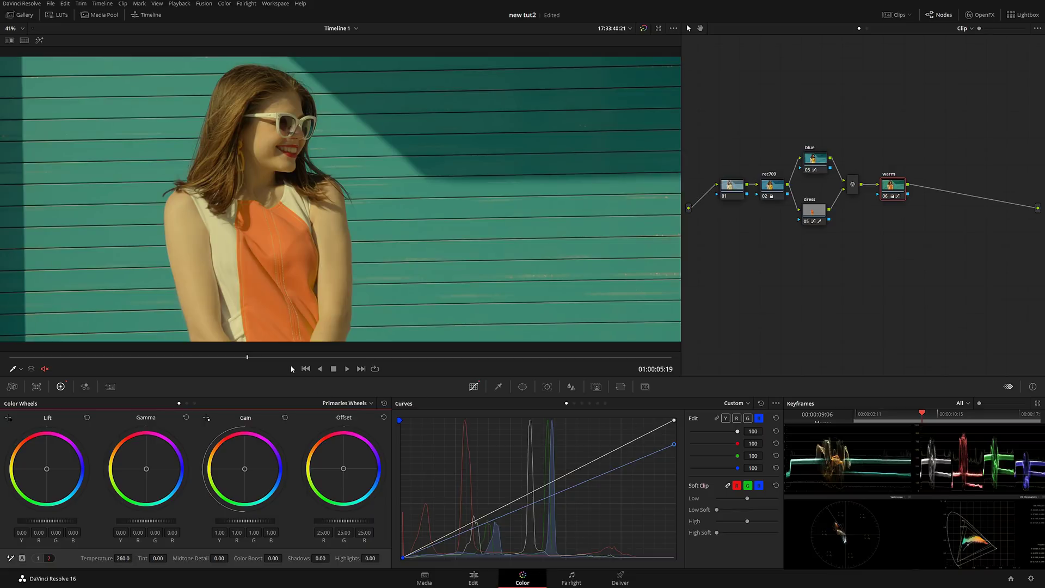
{"action": "key", "text": "ctrl+d"}
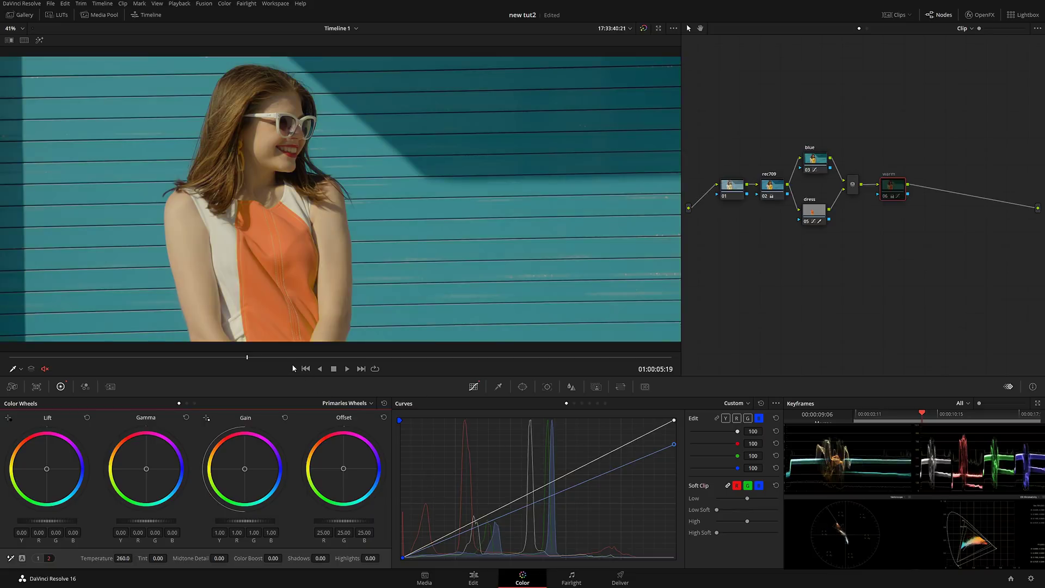
{"action": "key", "text": "ctrl+d"}
{"action": "left_click", "coordinate": [347, 368]}
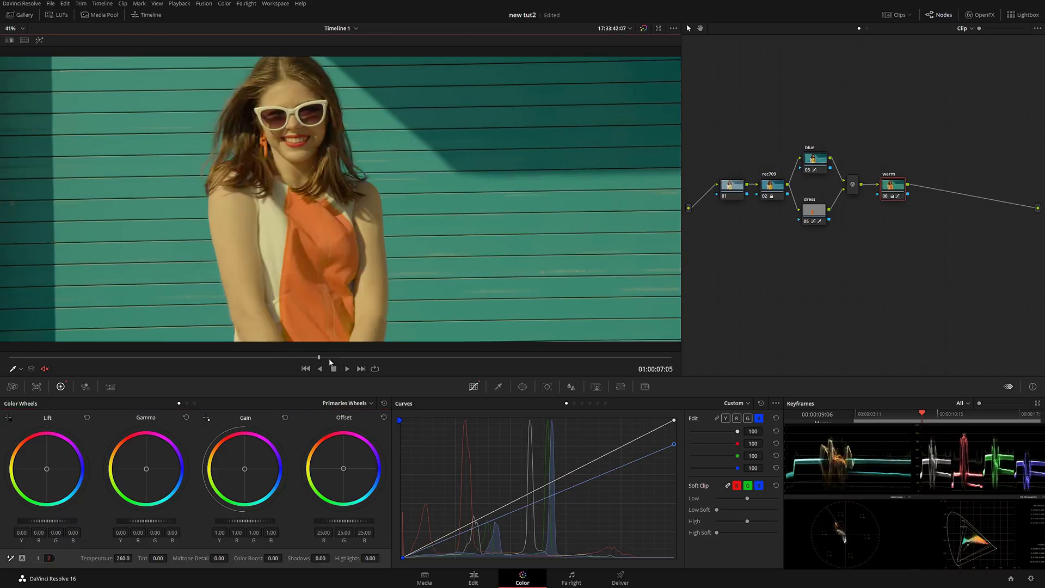